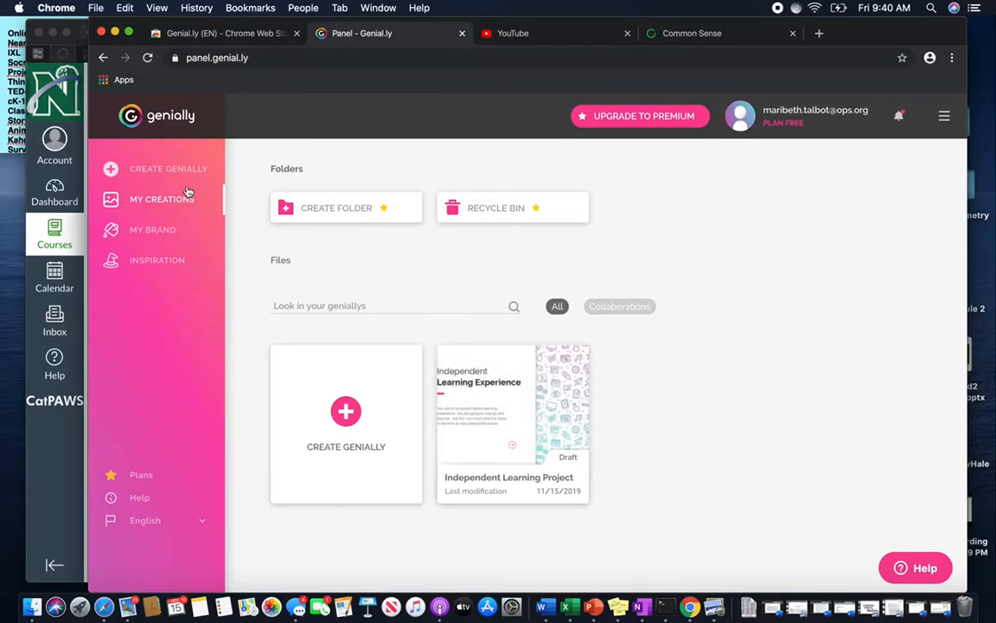
- Review the template categories available for creating a genially, including Learning Experience, Gamification and Interactive Image
{"action": "left_click", "coordinate": [163, 170]}
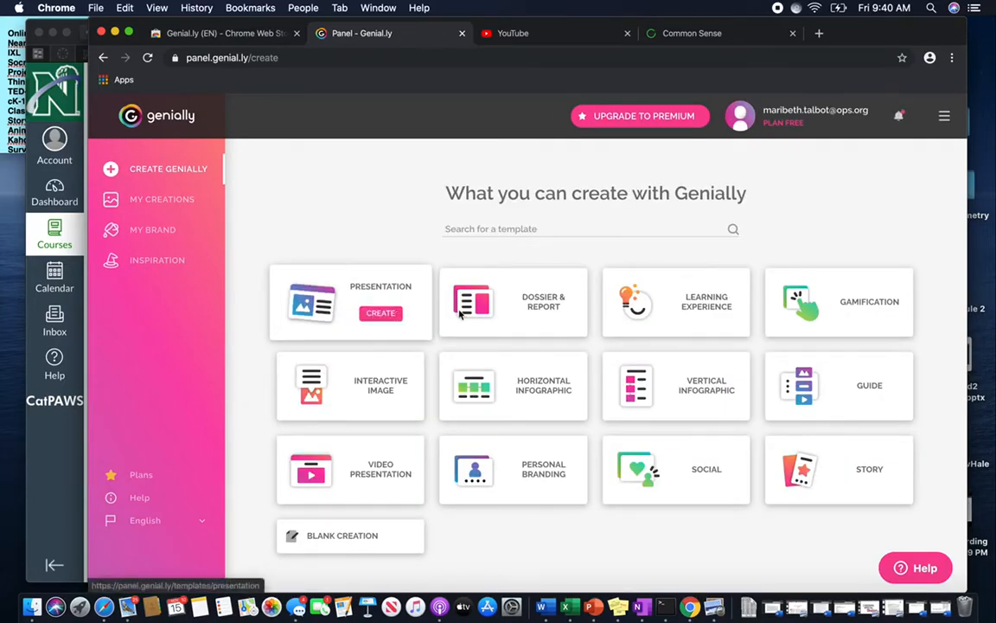
{"action": "mouse_move", "coordinate": [692, 325]}
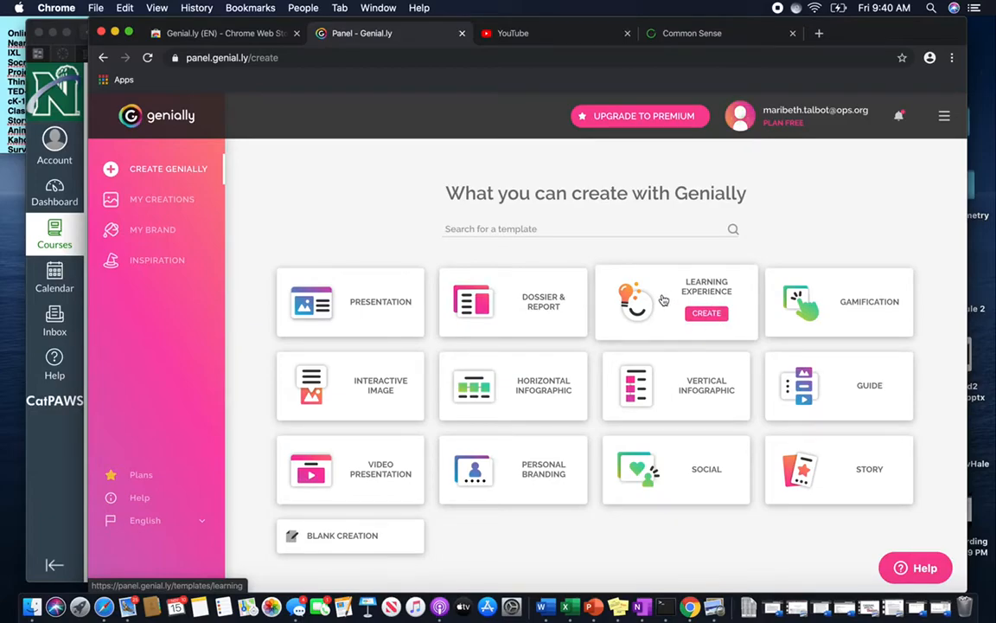
{"action": "mouse_move", "coordinate": [856, 316]}
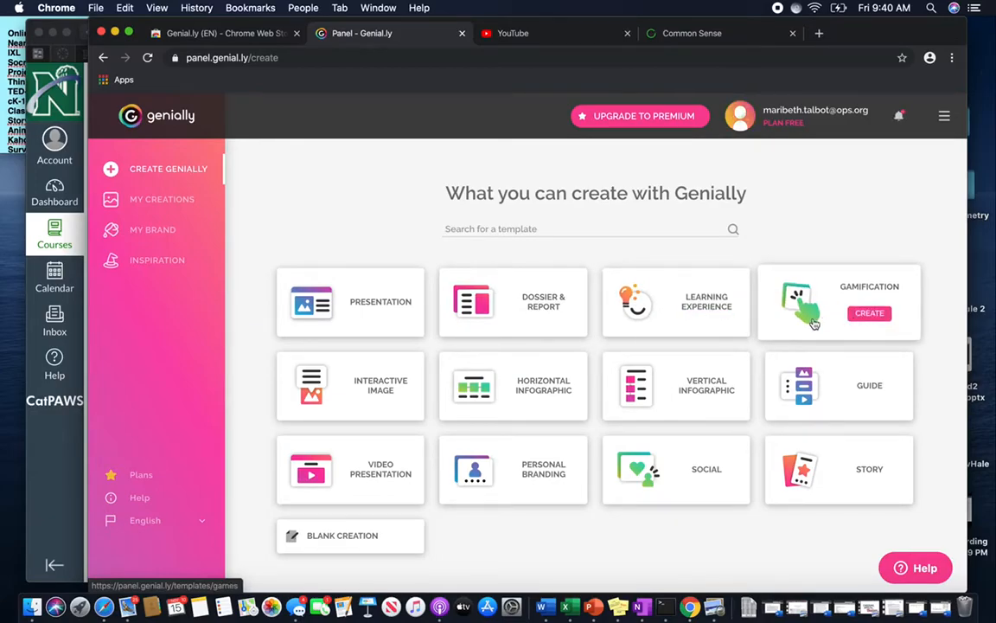
{"action": "mouse_move", "coordinate": [402, 400]}
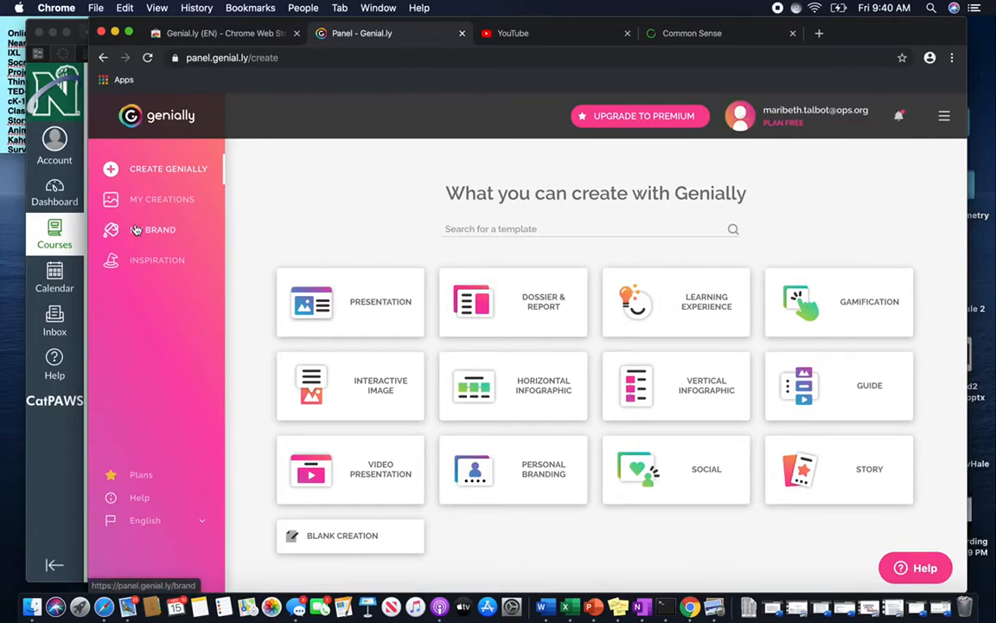
- Open the existing Independent Learning Project creation for editing
{"action": "left_click", "coordinate": [183, 201]}
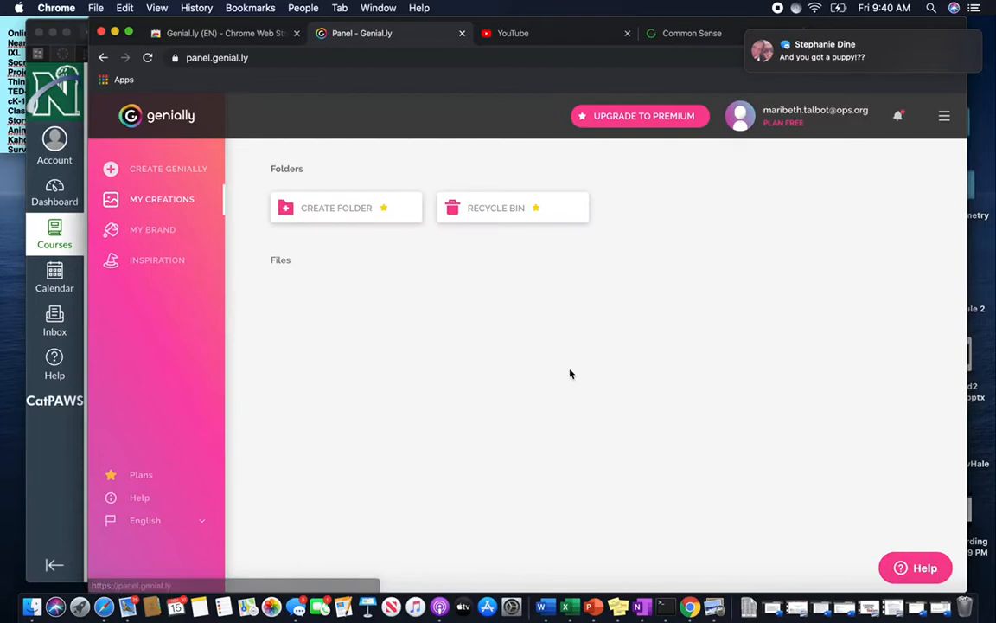
{"action": "mouse_move", "coordinate": [489, 372]}
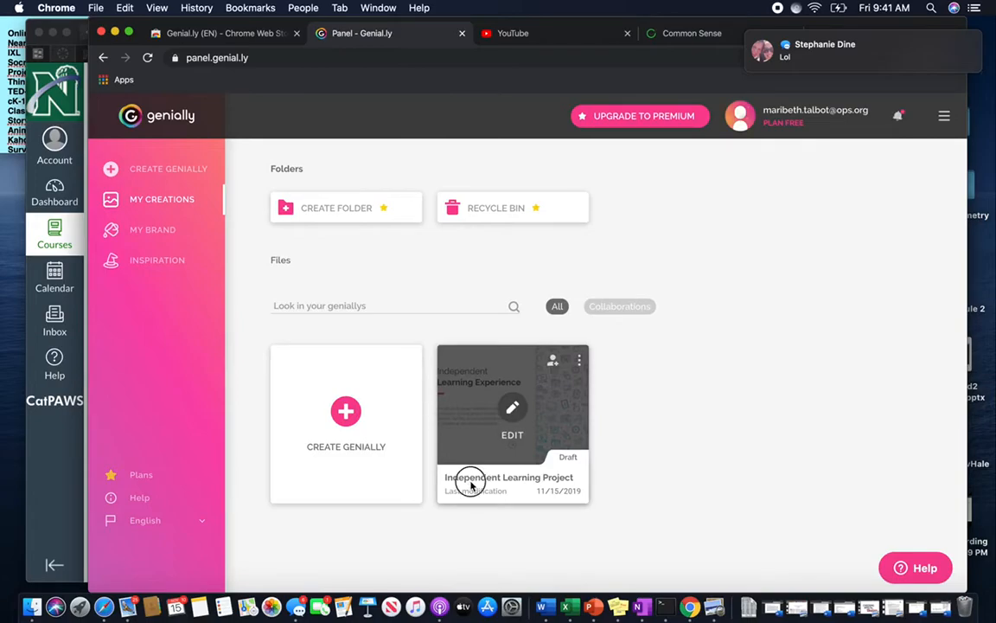
{"action": "left_click", "coordinate": [458, 422]}
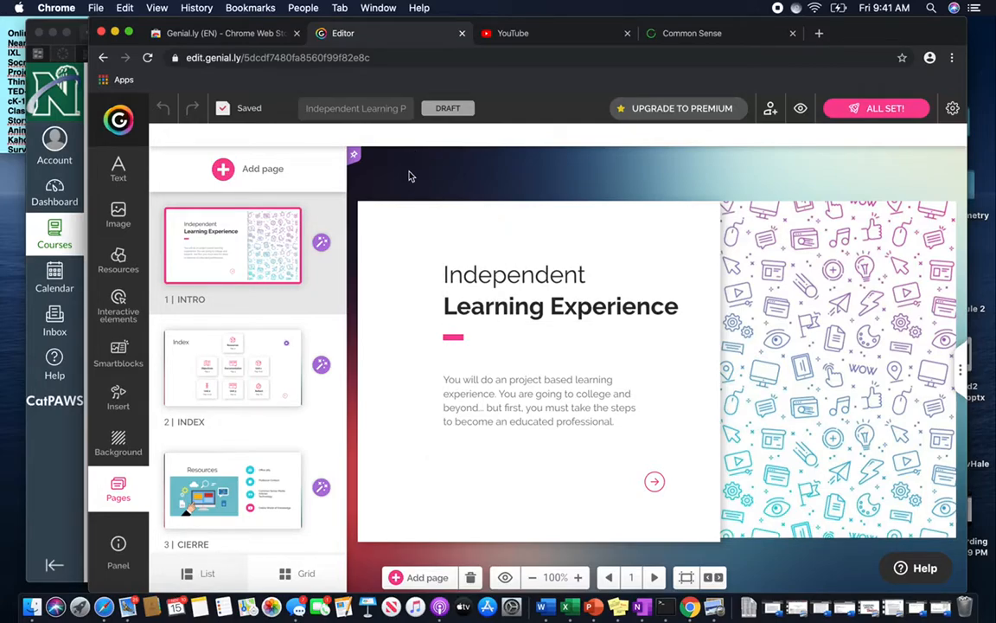
{"action": "left_click", "coordinate": [393, 202]}
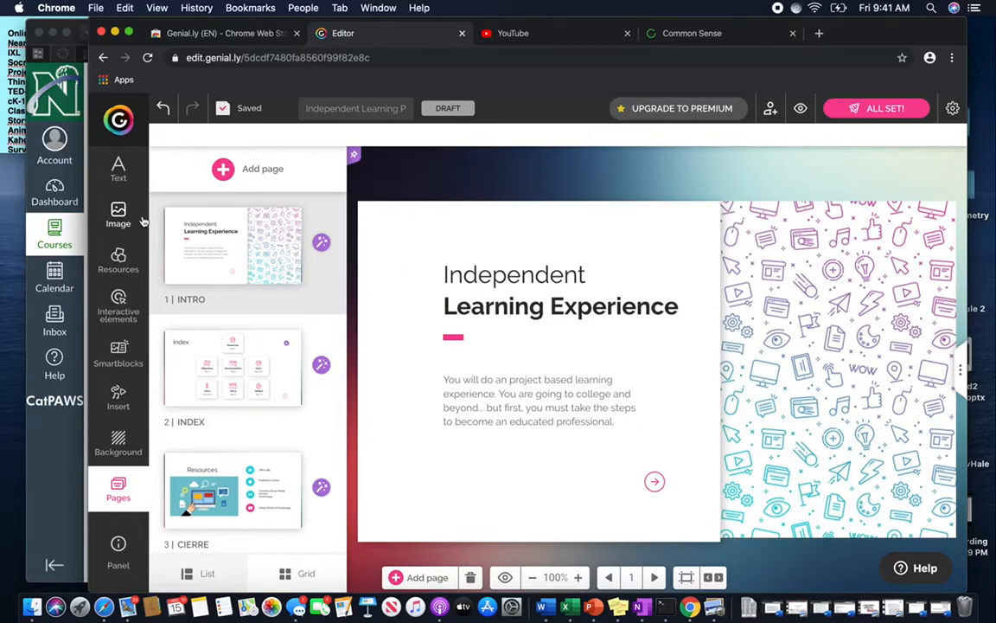
{"action": "mouse_move", "coordinate": [242, 267]}
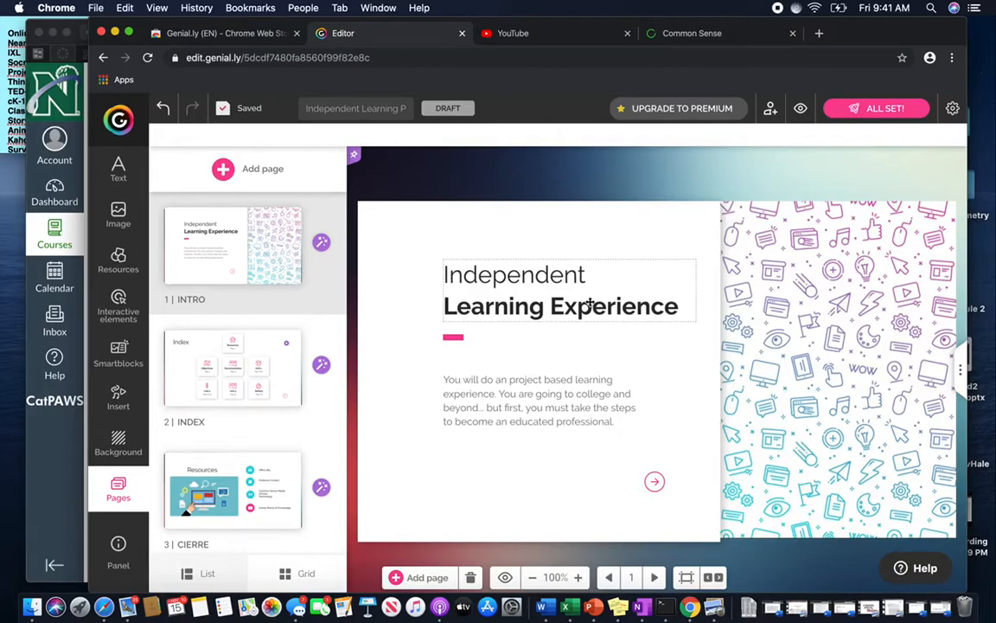
- Inspect the page-link interactivity and the animation options of the arrow on the intro page
{"action": "left_click", "coordinate": [655, 483]}
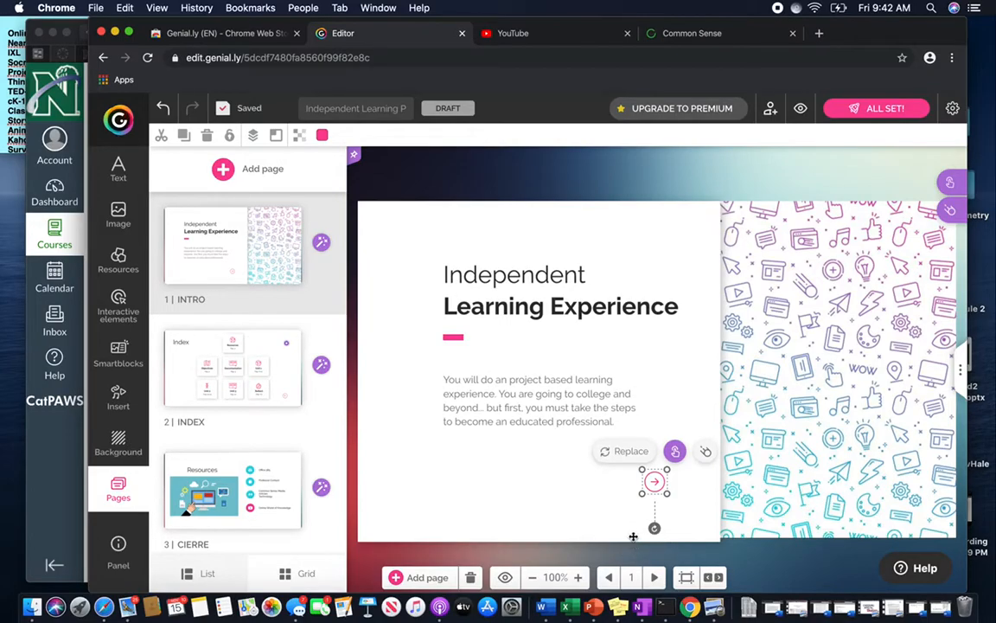
{"action": "left_click", "coordinate": [676, 452]}
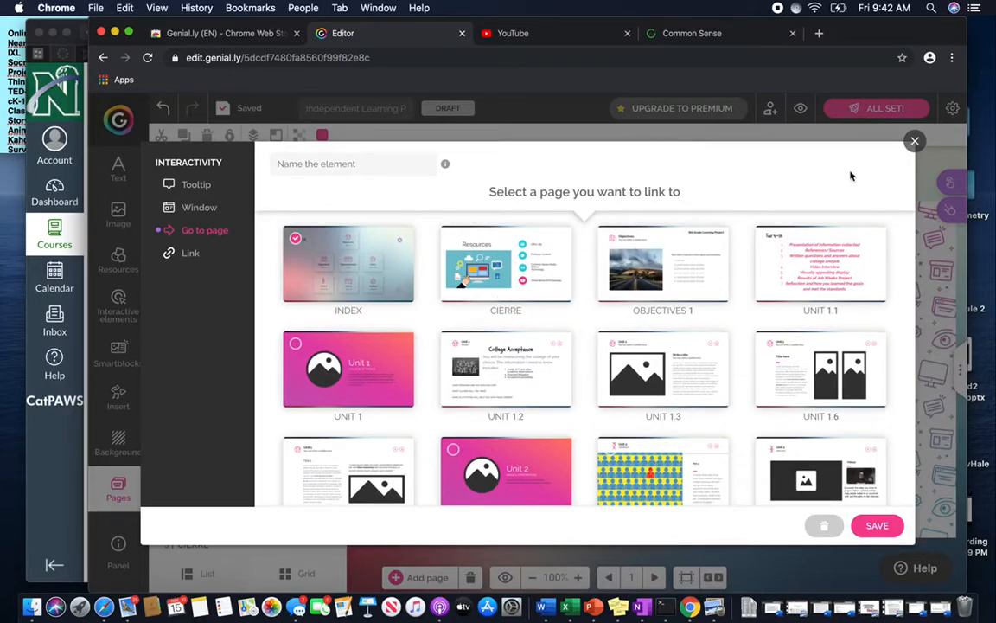
{"action": "left_click", "coordinate": [915, 141]}
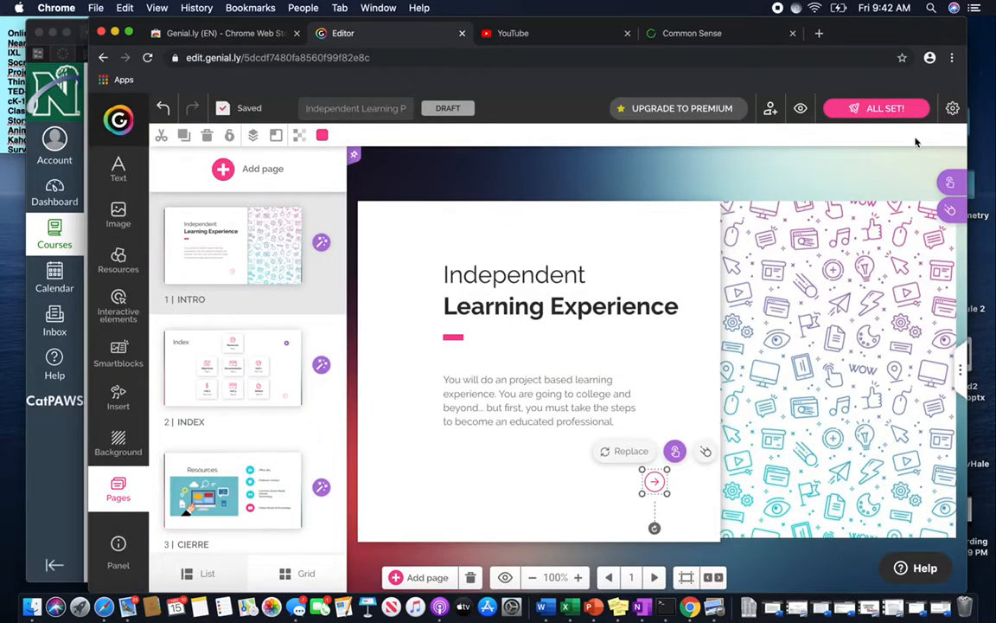
{"action": "left_click", "coordinate": [705, 456]}
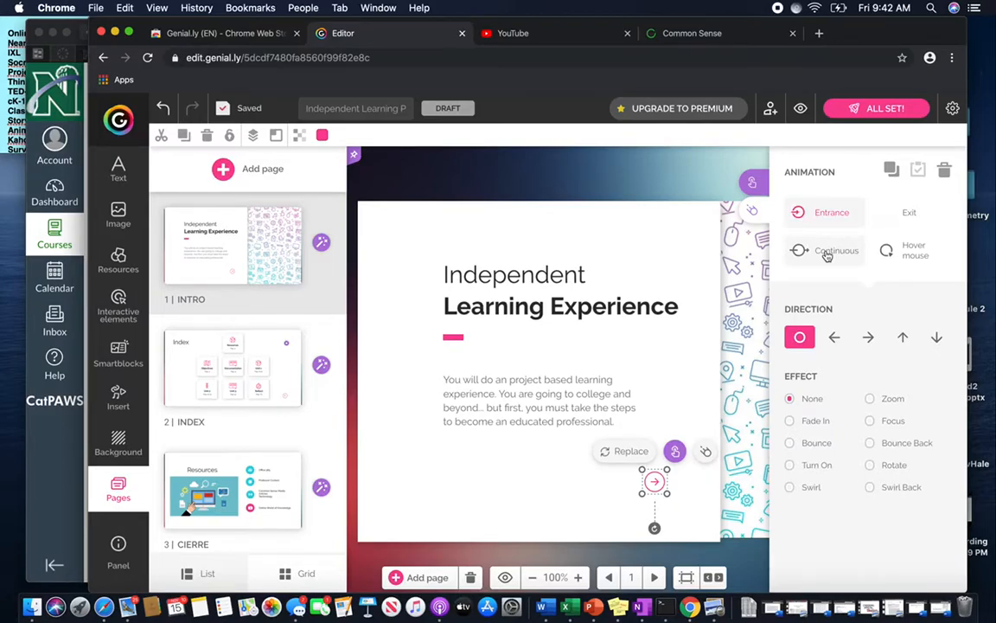
{"action": "left_click", "coordinate": [682, 236]}
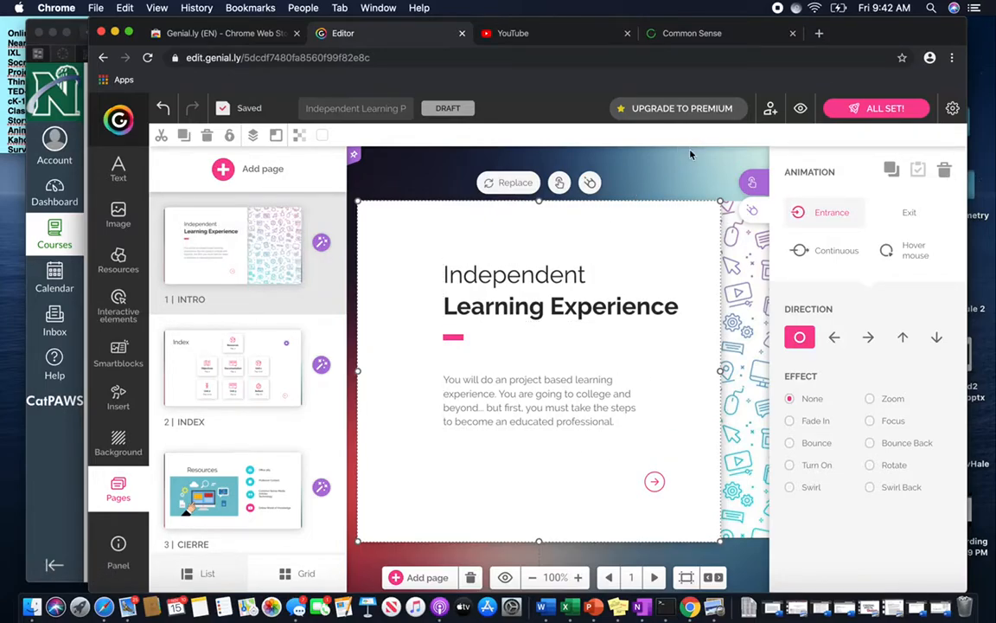
- Check the tooltip text of the purple speech-bubble icon on the Index page and save it unedited
{"action": "left_click", "coordinate": [654, 577]}
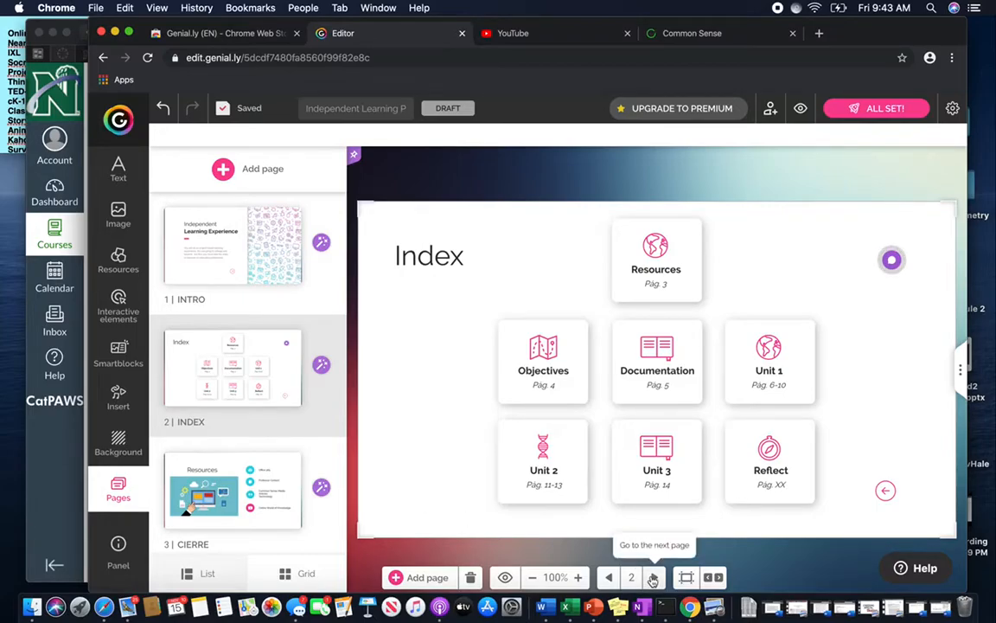
{"action": "left_click", "coordinate": [892, 261]}
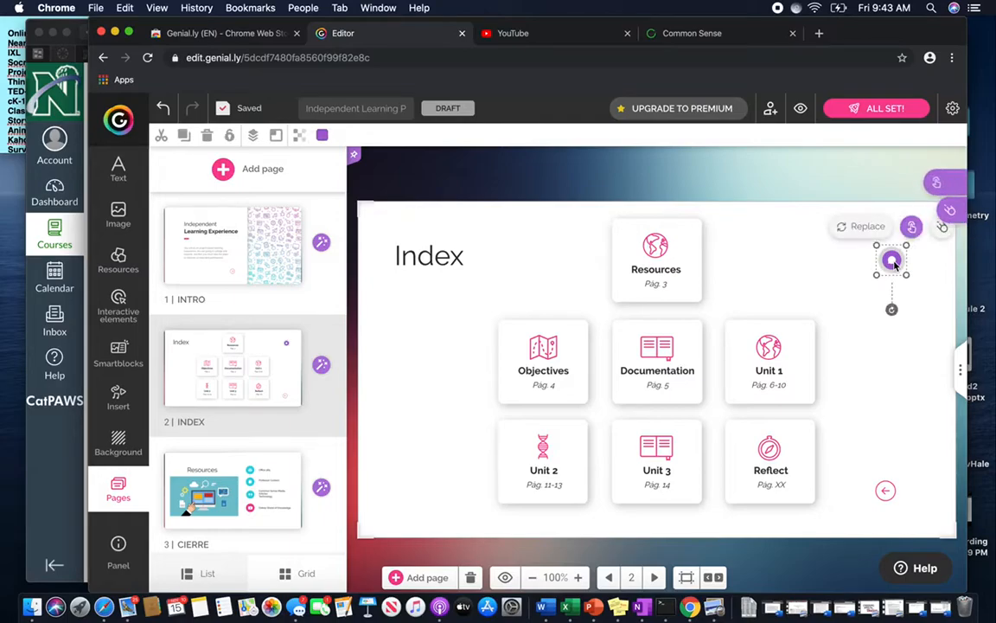
{"action": "left_click", "coordinate": [913, 226]}
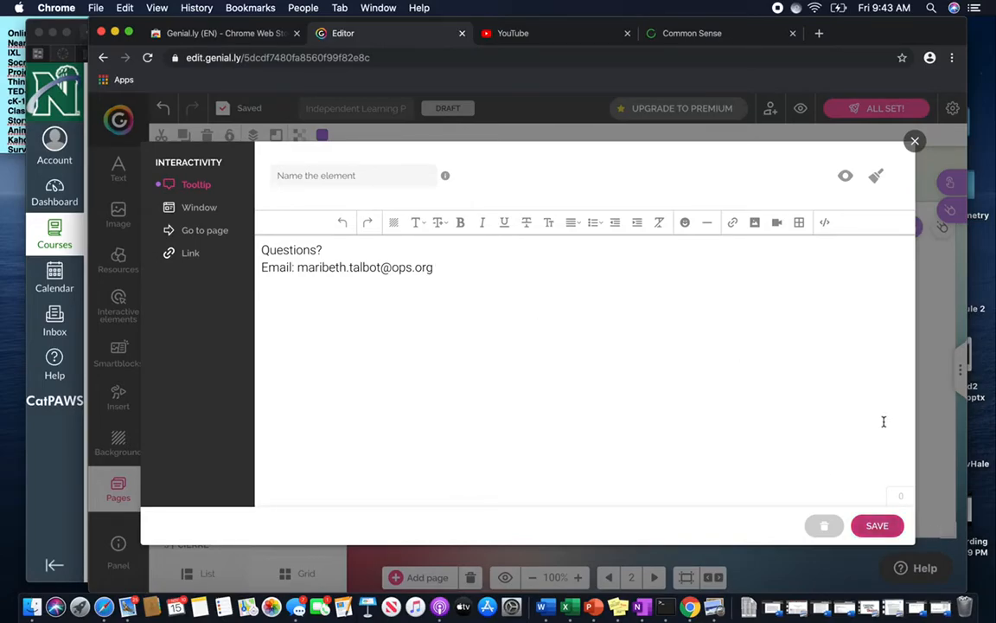
{"action": "left_click", "coordinate": [882, 525]}
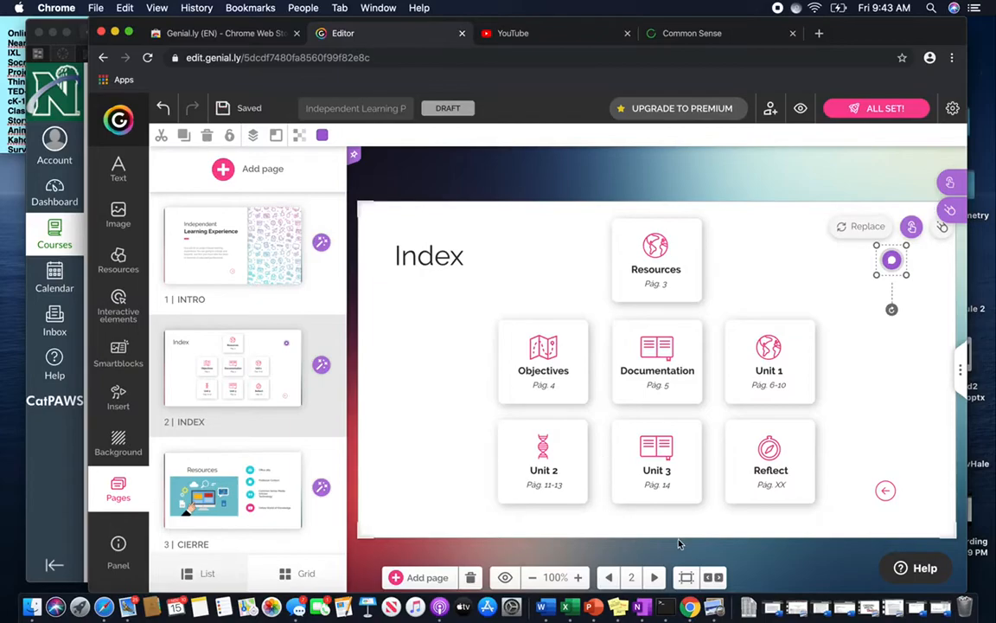
- Browse Pixabay replacement images for the road photo on the Objectives page, then close the selection without replacing it
{"action": "left_click", "coordinate": [656, 577]}
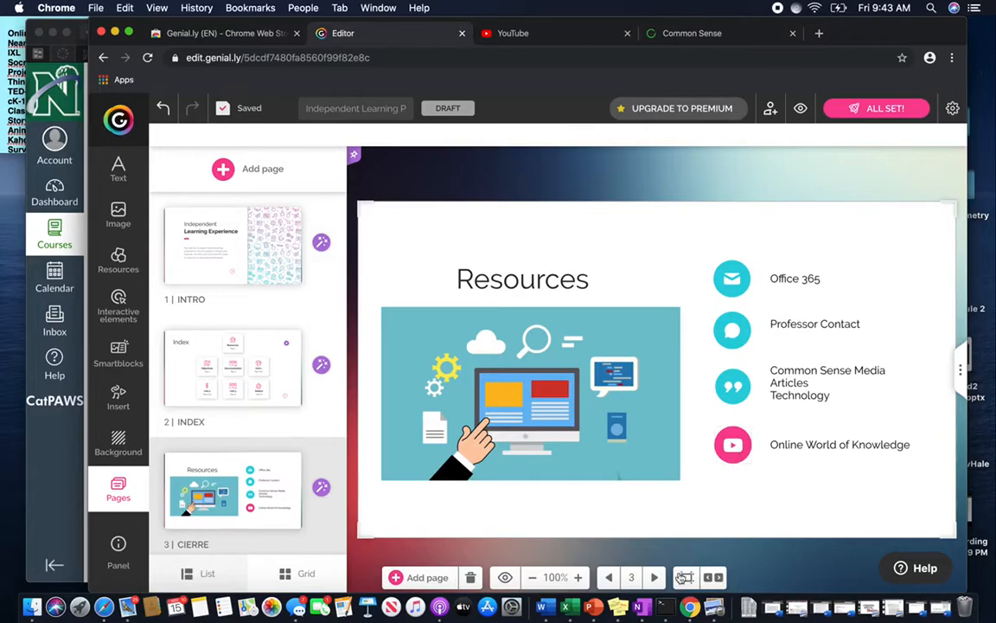
{"action": "left_click", "coordinate": [657, 577]}
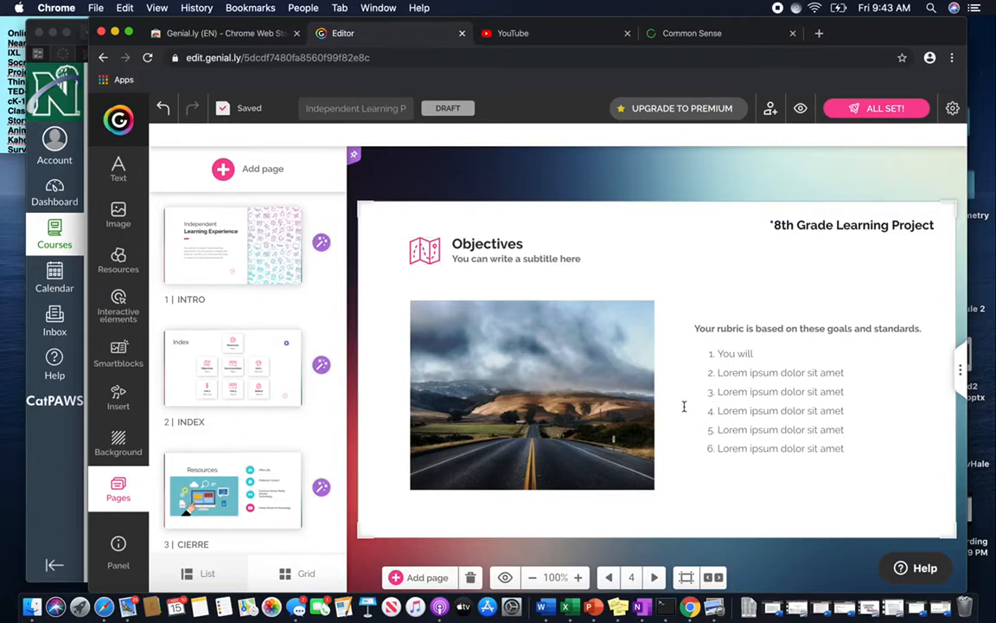
{"action": "left_click", "coordinate": [517, 473]}
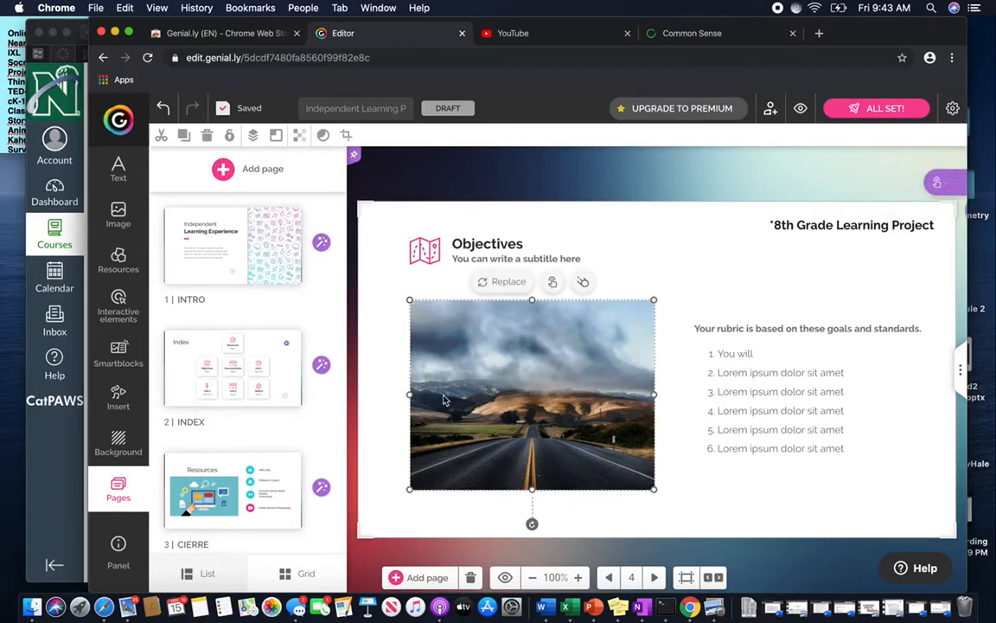
{"action": "left_click", "coordinate": [502, 285]}
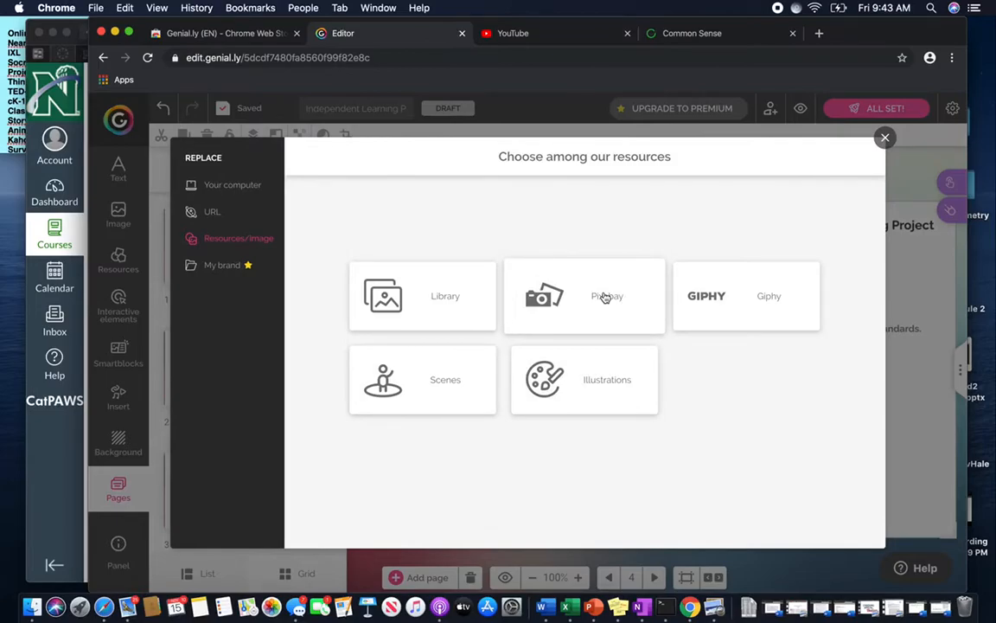
{"action": "left_click", "coordinate": [606, 294]}
{"action": "scroll", "coordinate": [567, 398], "scroll_direction": "down", "scroll_amount": 5}
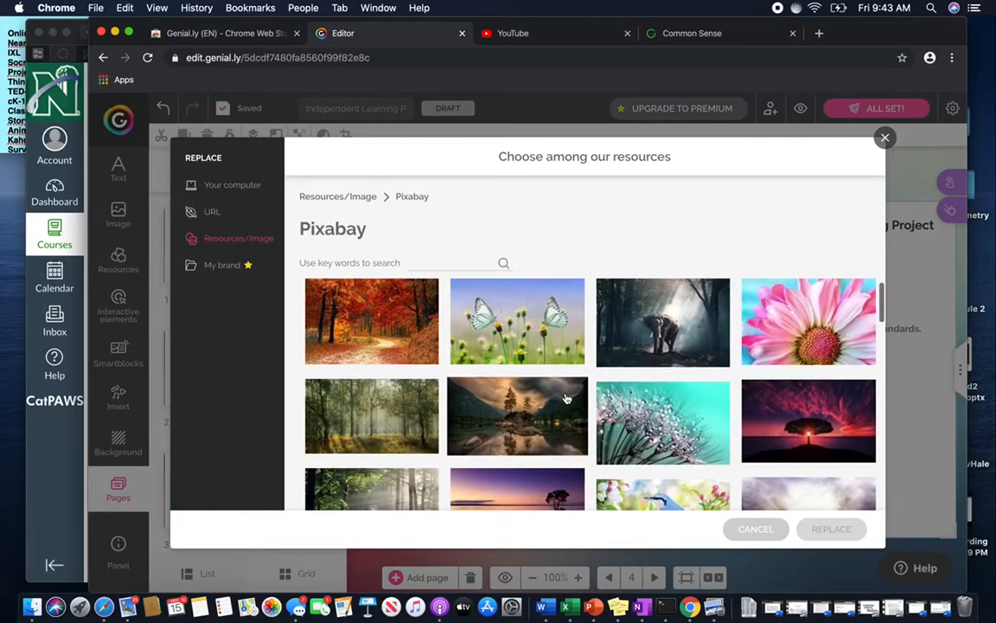
{"action": "scroll", "coordinate": [568, 398], "scroll_direction": "down", "scroll_amount": 2}
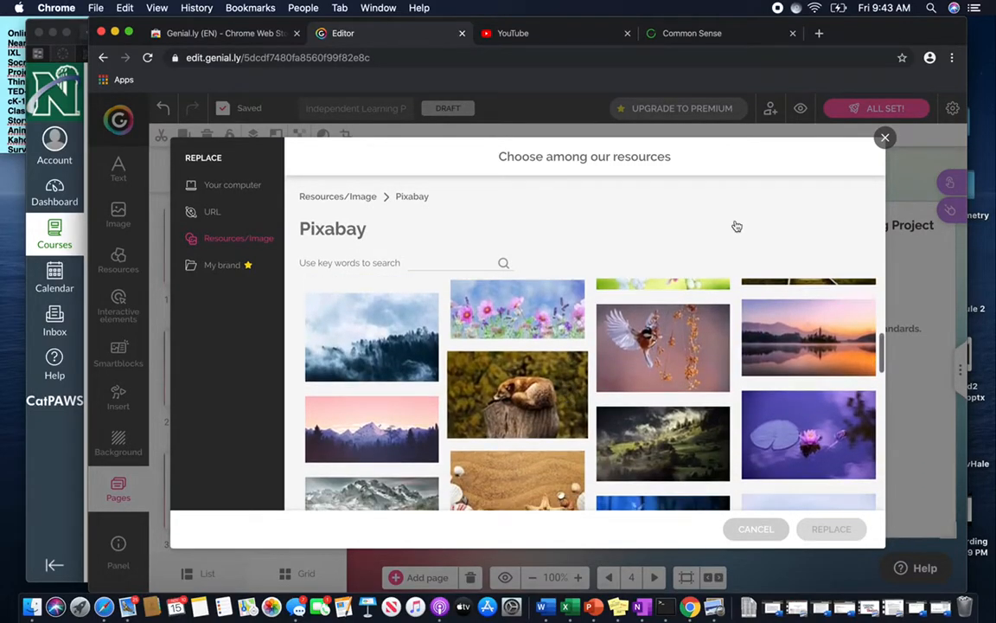
{"action": "left_click", "coordinate": [884, 137]}
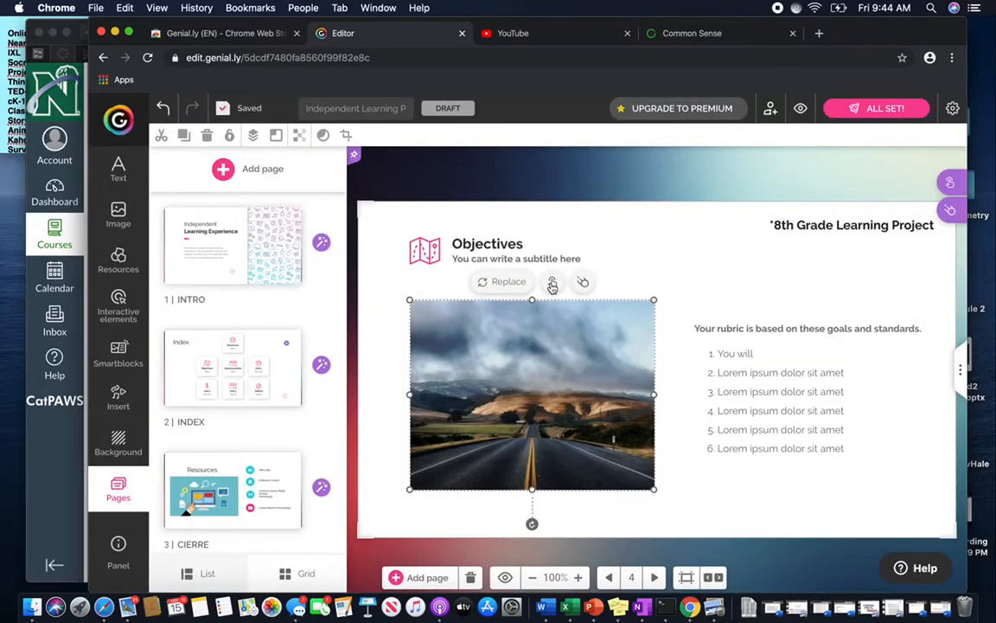
- Look through the Unit 1 pages, including College Acceptance, up to page 10
{"action": "left_click", "coordinate": [656, 578]}
{"action": "left_click", "coordinate": [657, 578]}
{"action": "left_click", "coordinate": [657, 577]}
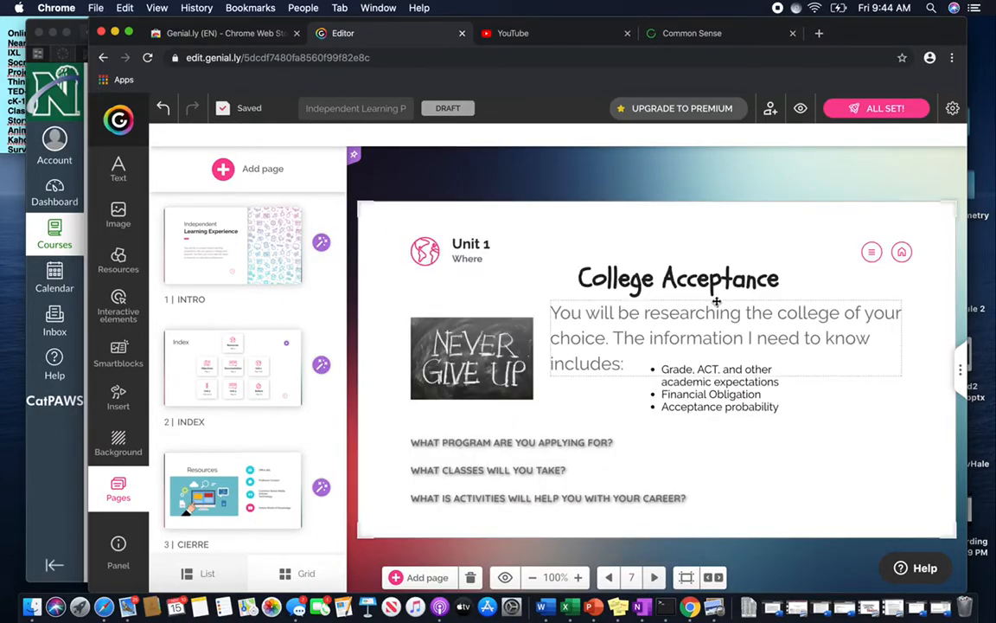
{"action": "left_click", "coordinate": [657, 578]}
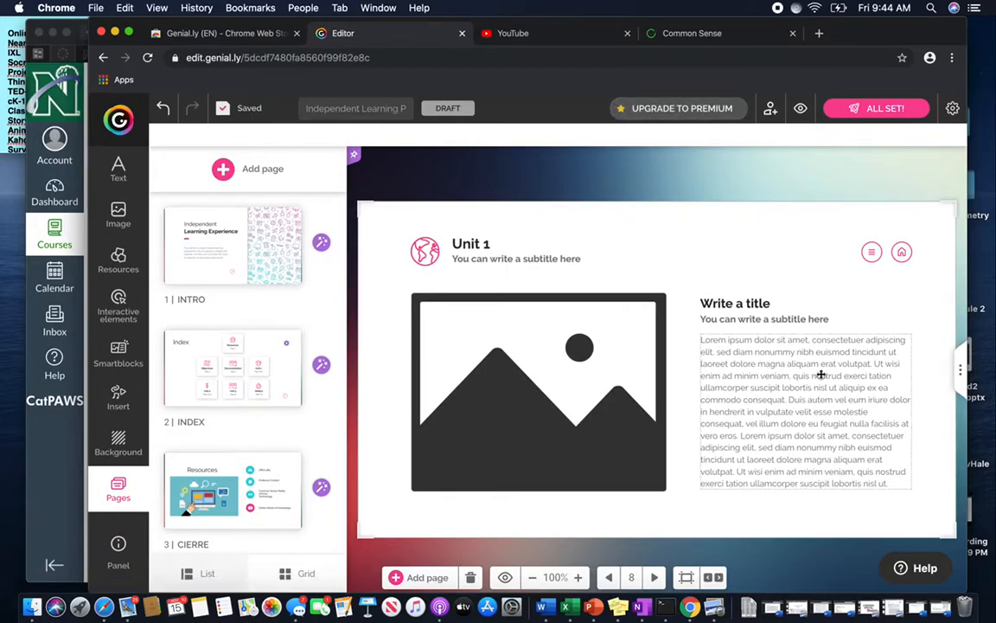
{"action": "left_click", "coordinate": [654, 576]}
{"action": "left_click", "coordinate": [654, 578]}
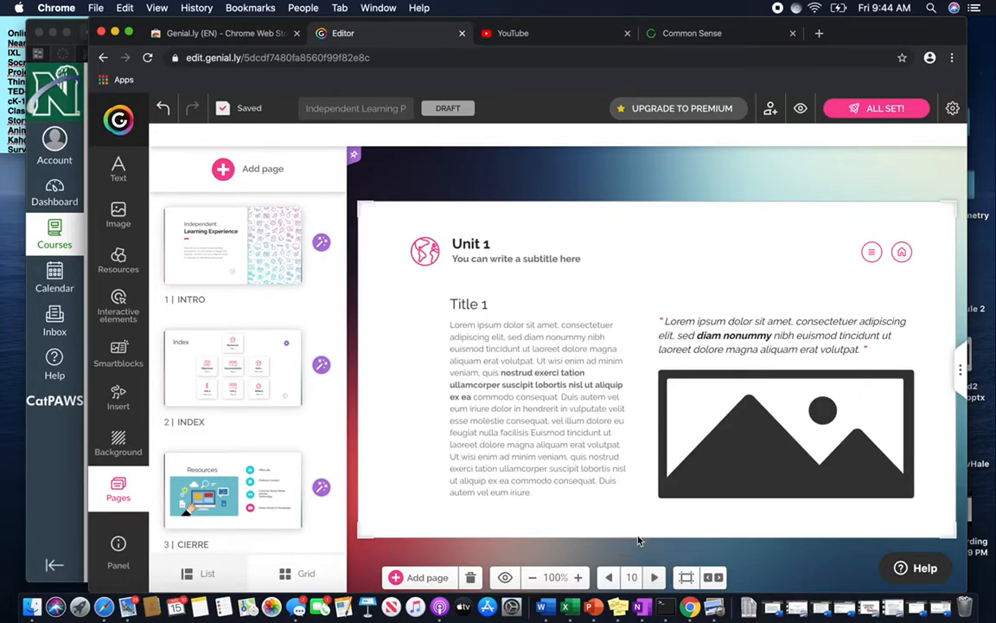
- Browse the pages available to add from Genially's template categories and the current template, then close the selection without adding any
{"action": "left_click", "coordinate": [245, 169]}
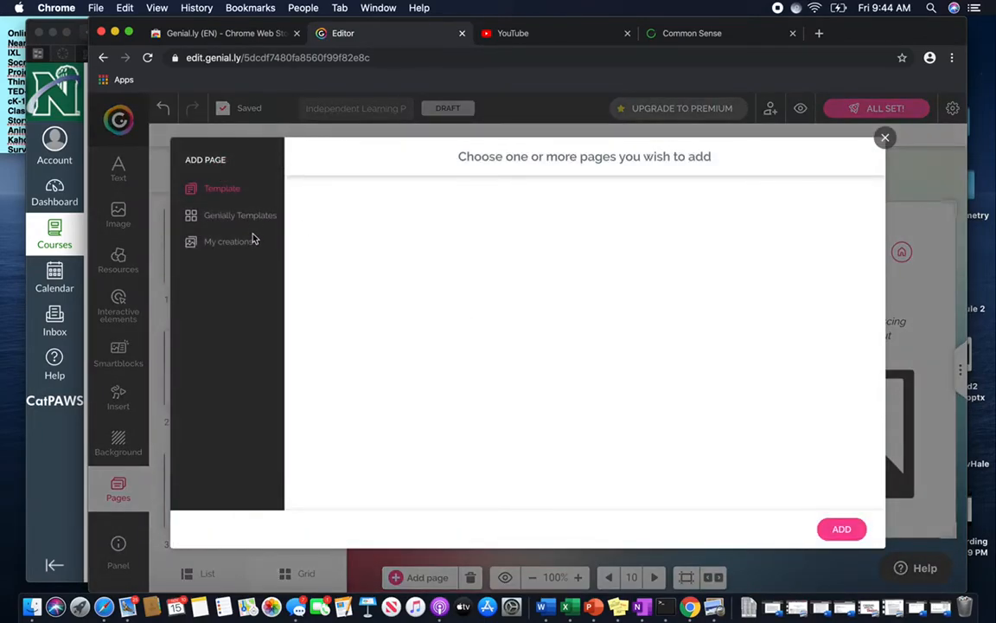
{"action": "left_click", "coordinate": [232, 218]}
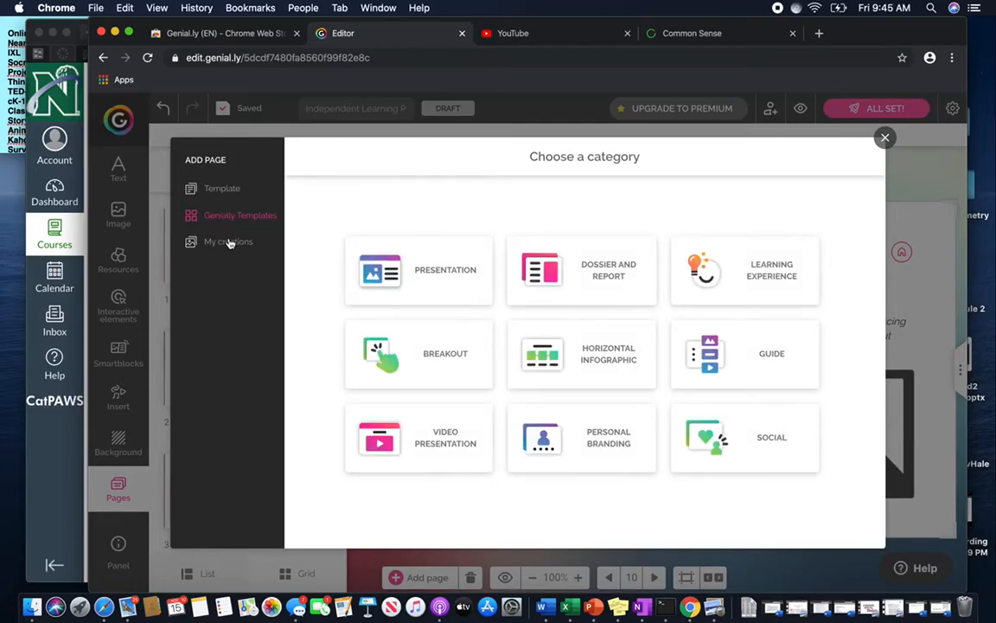
{"action": "left_click", "coordinate": [218, 195]}
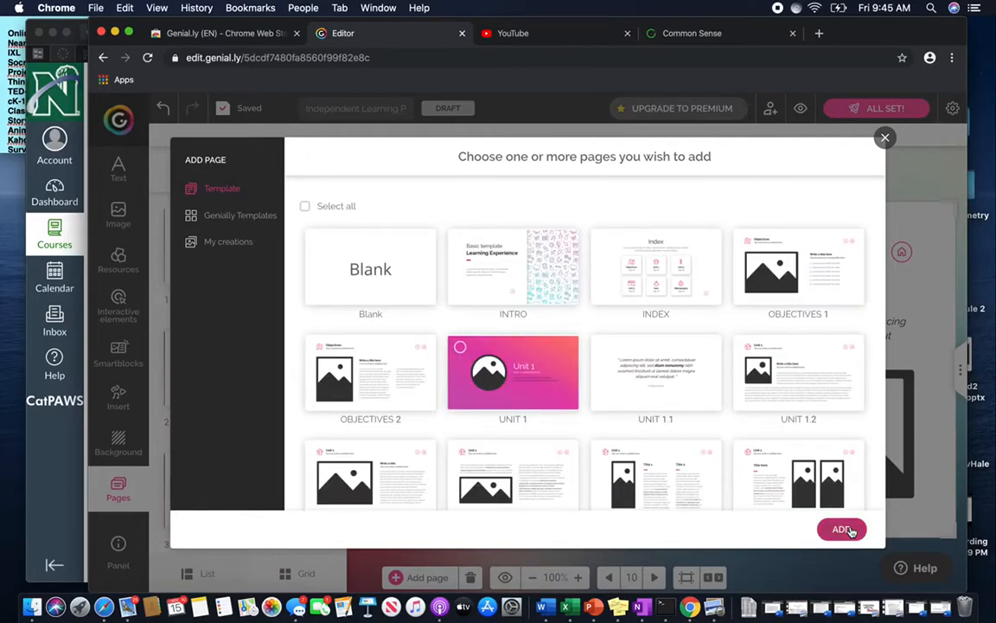
{"action": "scroll", "coordinate": [792, 435], "scroll_direction": "down", "scroll_amount": 5}
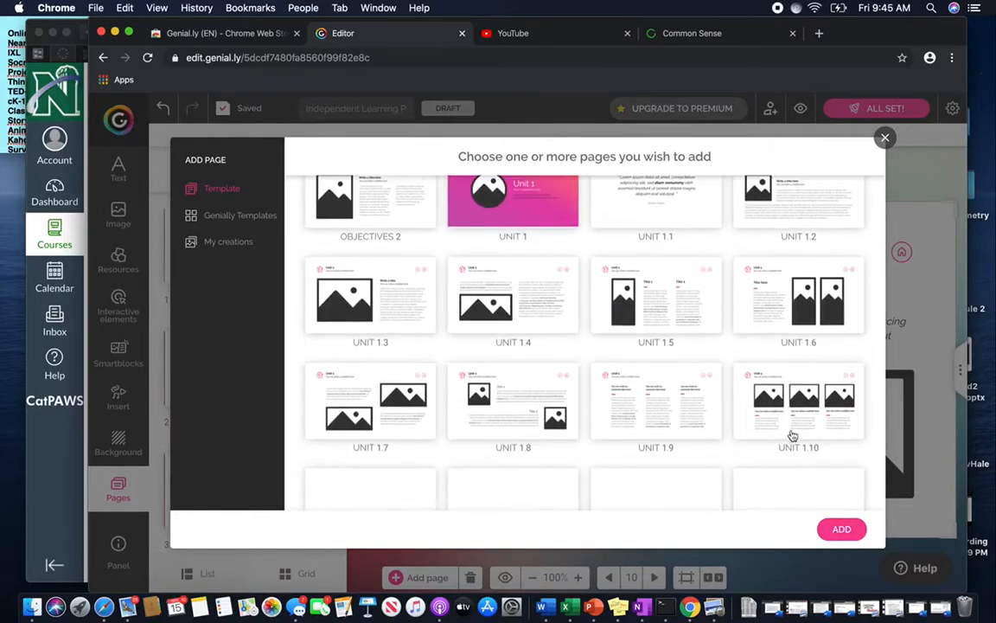
{"action": "scroll", "coordinate": [792, 435], "scroll_direction": "down", "scroll_amount": 5}
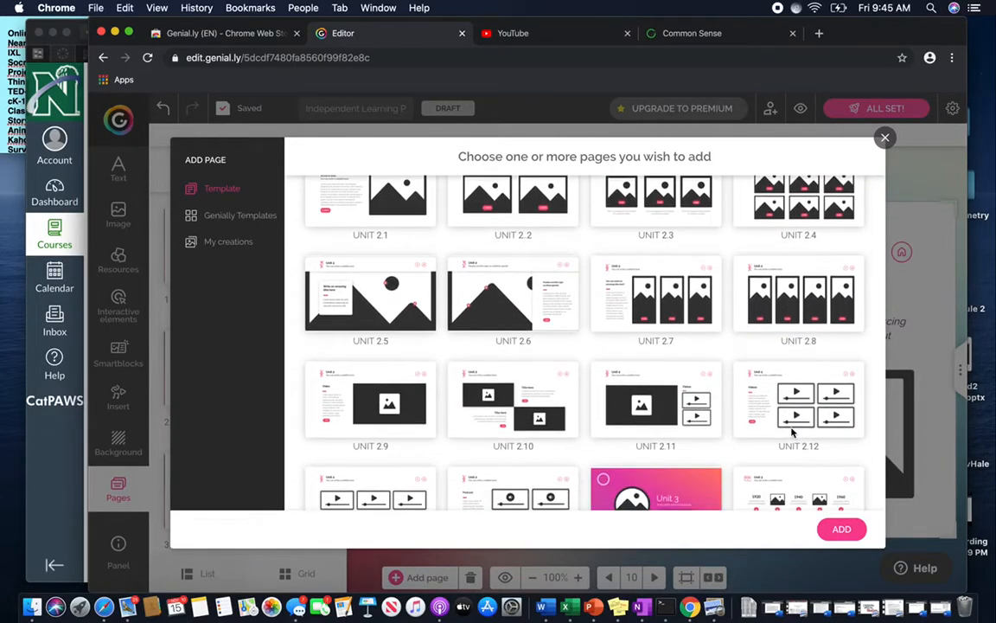
{"action": "scroll", "coordinate": [790, 407], "scroll_direction": "down", "scroll_amount": 3}
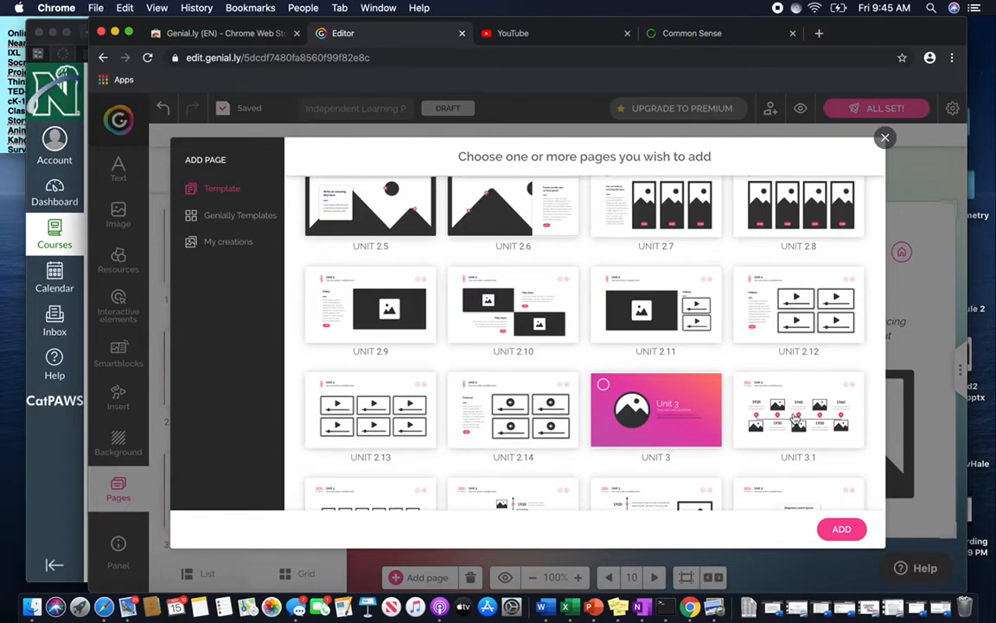
{"action": "scroll", "coordinate": [794, 416], "scroll_direction": "down", "scroll_amount": 3}
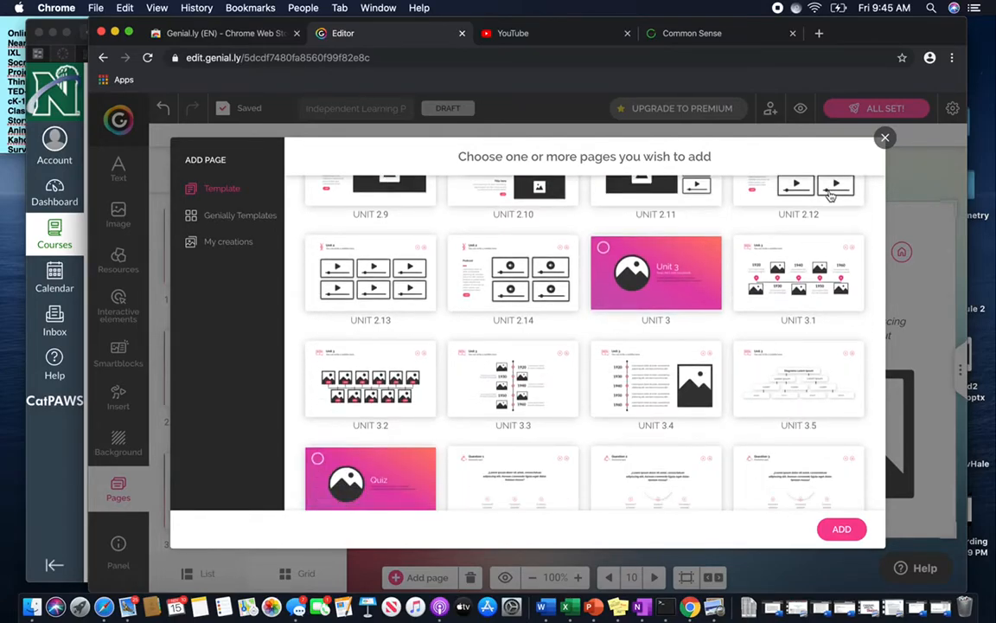
{"action": "left_click", "coordinate": [884, 138]}
- Look through the project's remaining page thumbnails, including the Unit 2, Unit 3 and Reflection pages
{"action": "scroll", "coordinate": [313, 474], "scroll_direction": "down", "scroll_amount": 5}
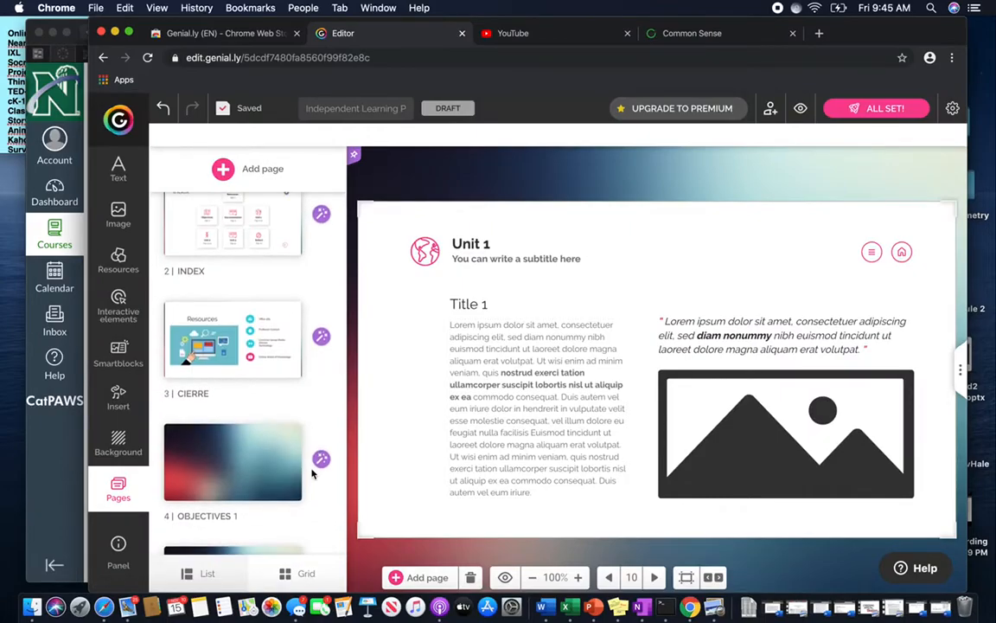
{"action": "scroll", "coordinate": [307, 374], "scroll_direction": "down", "scroll_amount": 15}
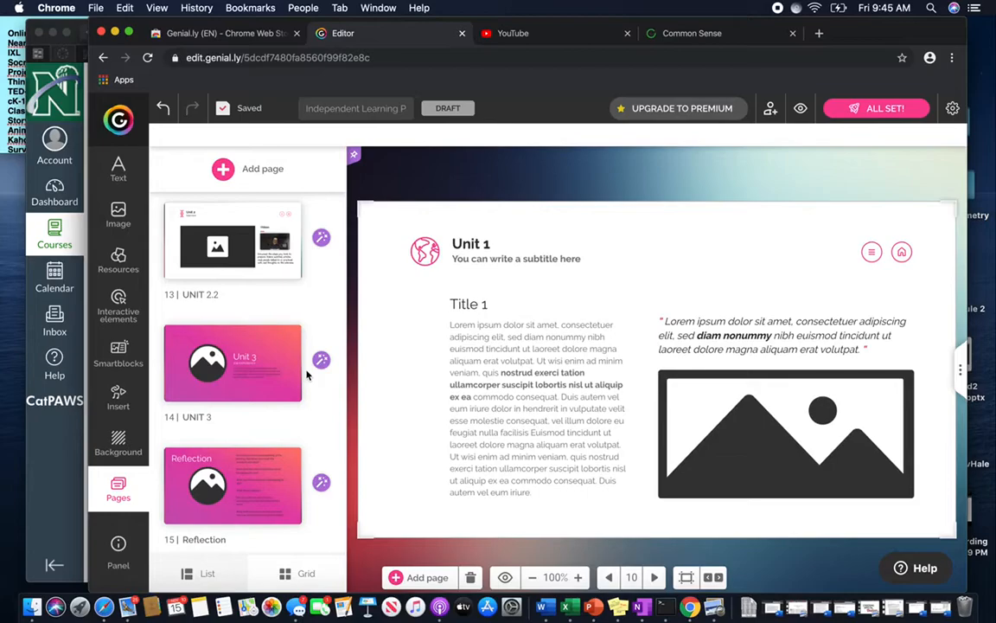
{"action": "mouse_move", "coordinate": [277, 363]}
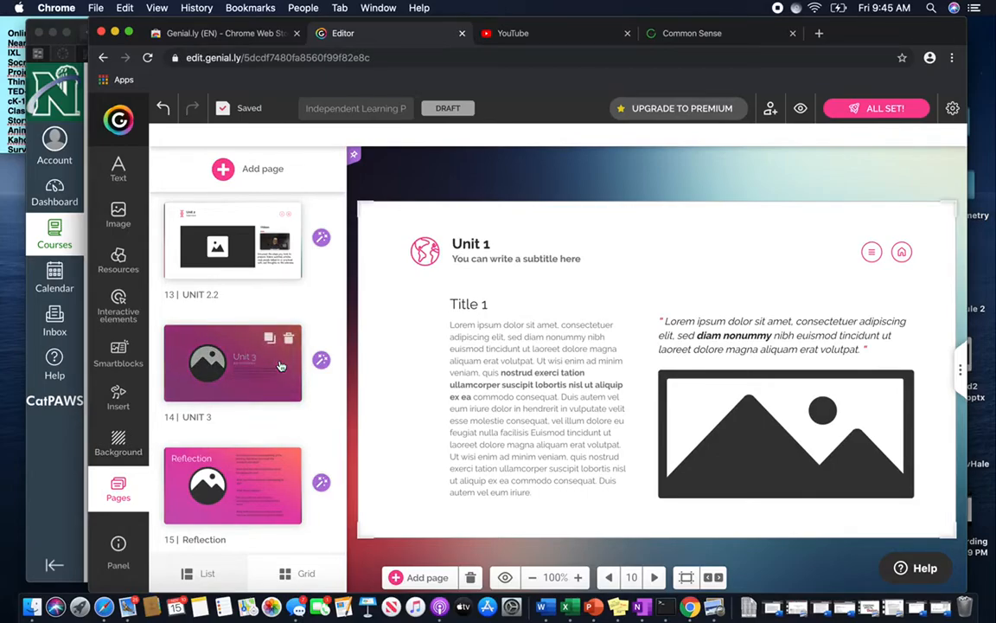
{"action": "scroll", "coordinate": [280, 366], "scroll_direction": "up", "scroll_amount": 5}
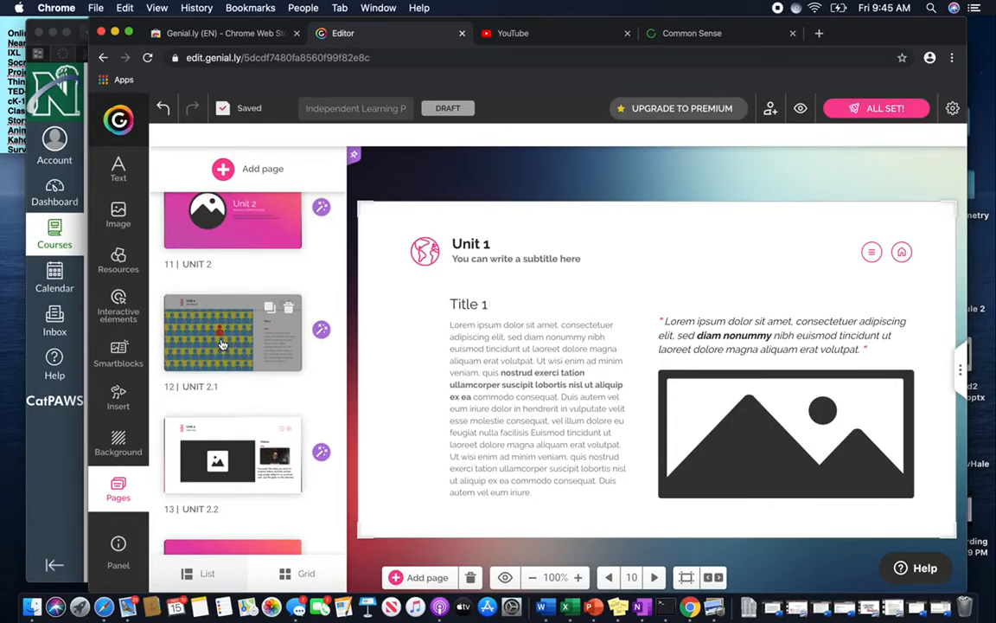
- Leave the editor for the creation options and browse the click-to-action templates in the Gamification category
{"action": "left_click", "coordinate": [113, 126]}
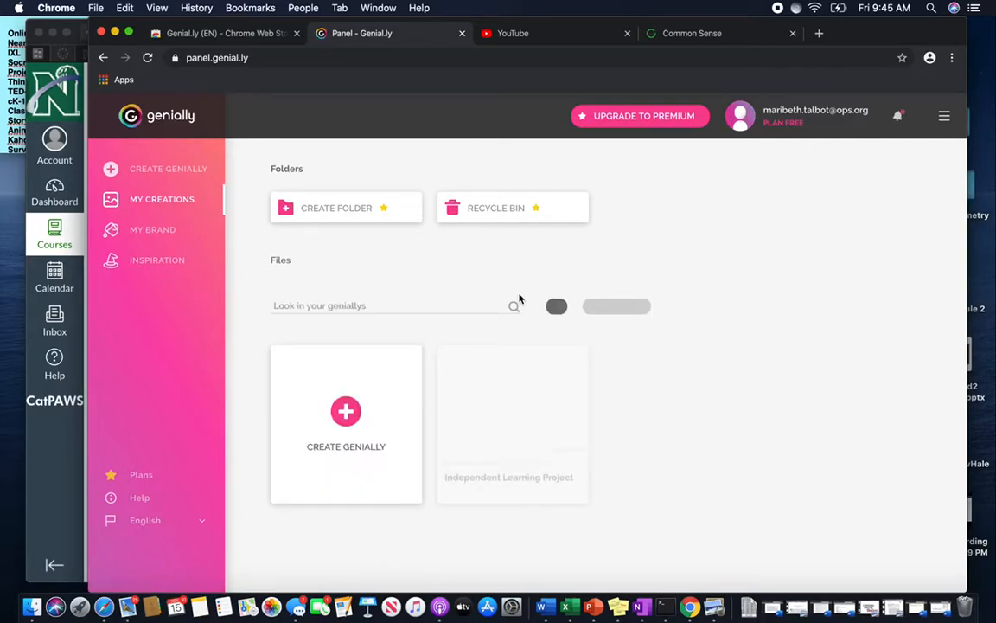
{"action": "left_click", "coordinate": [184, 174]}
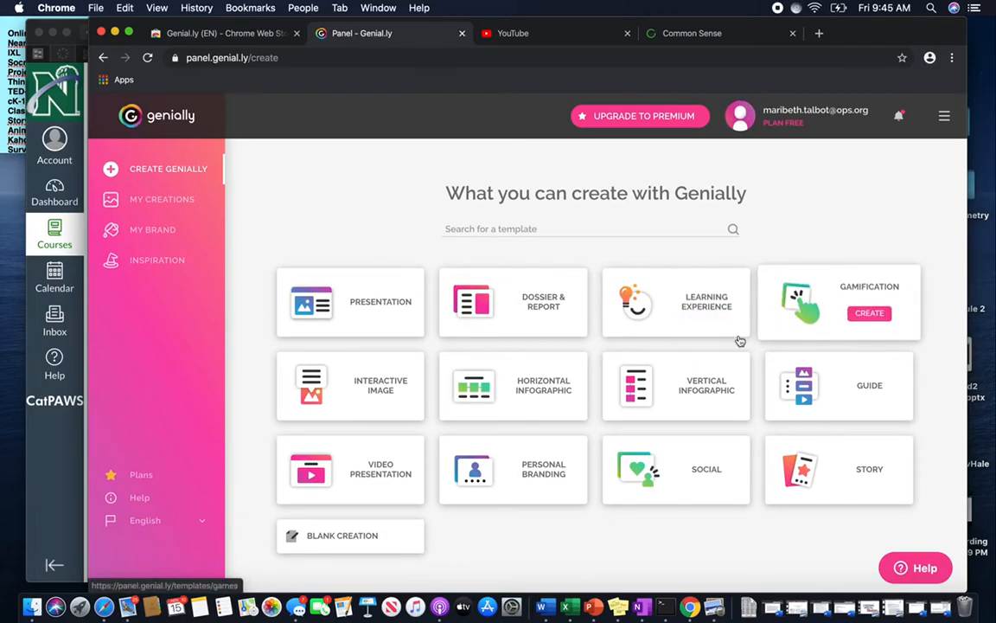
{"action": "left_click", "coordinate": [832, 298]}
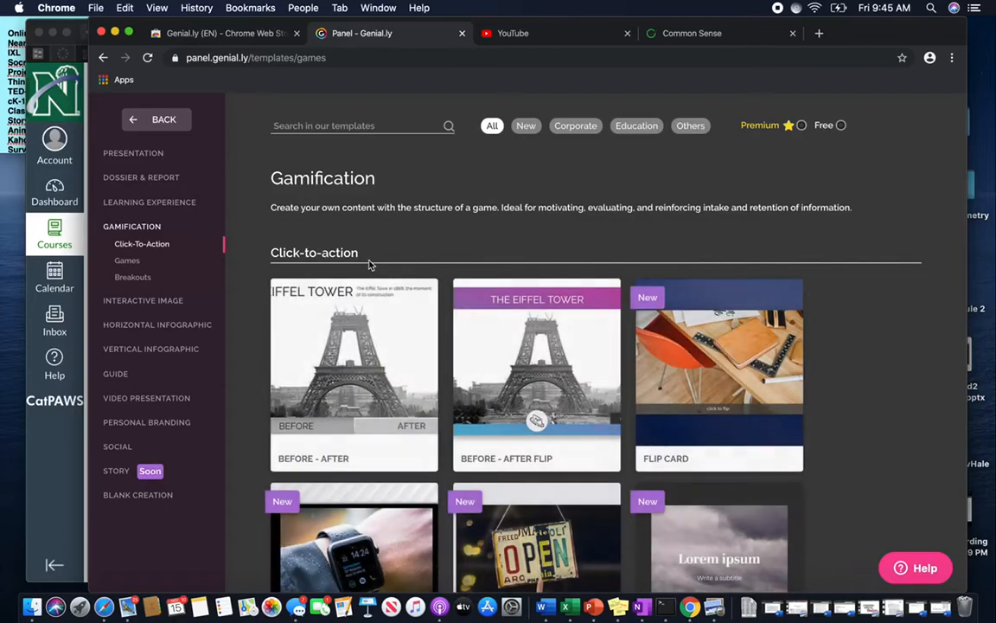
{"action": "scroll", "coordinate": [634, 404], "scroll_direction": "down", "scroll_amount": 3}
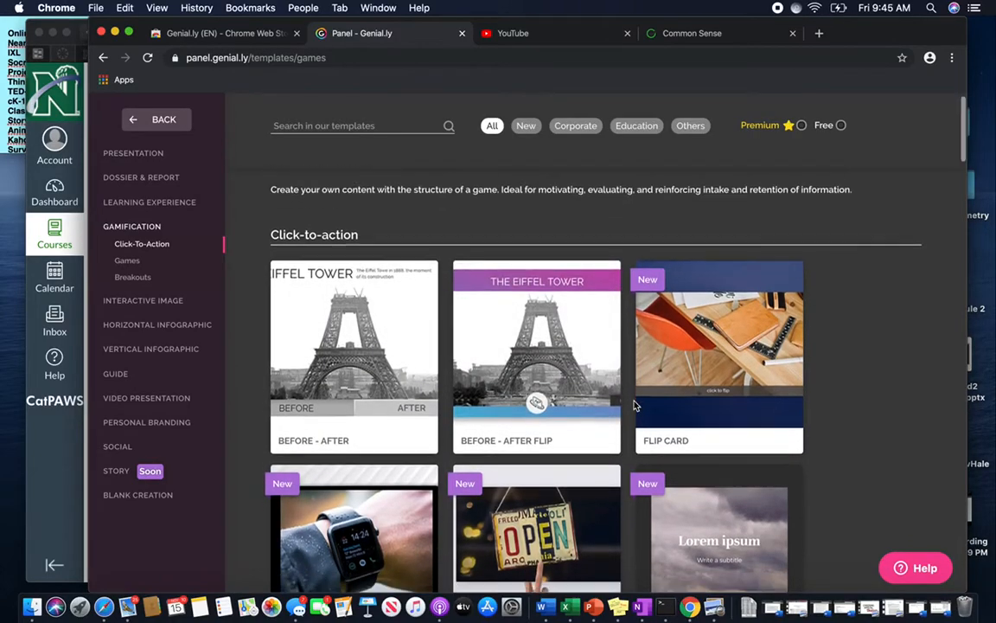
{"action": "scroll", "coordinate": [634, 405], "scroll_direction": "down", "scroll_amount": 5}
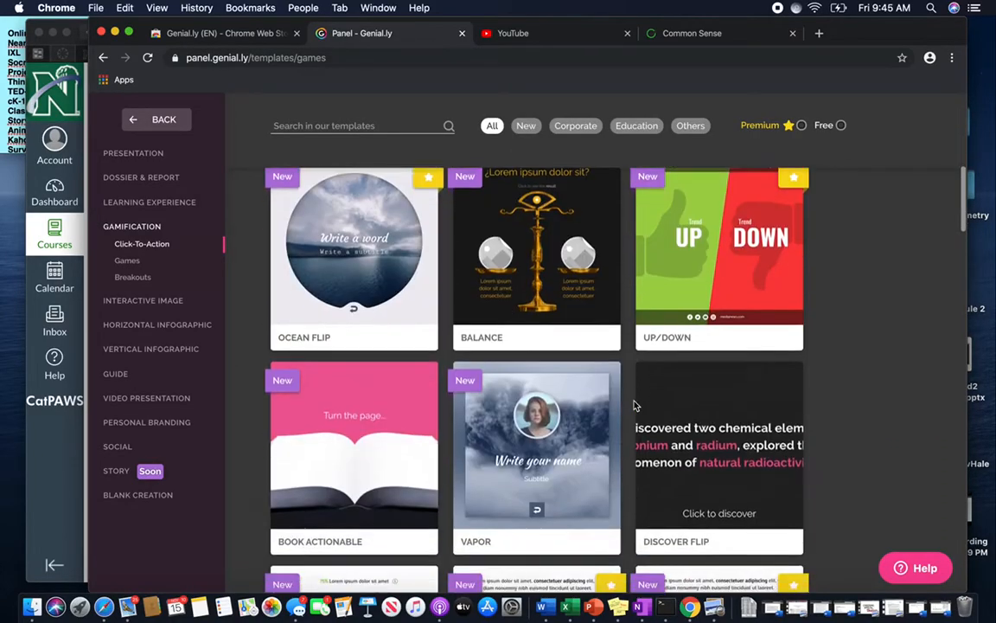
{"action": "scroll", "coordinate": [634, 405], "scroll_direction": "up", "scroll_amount": 2}
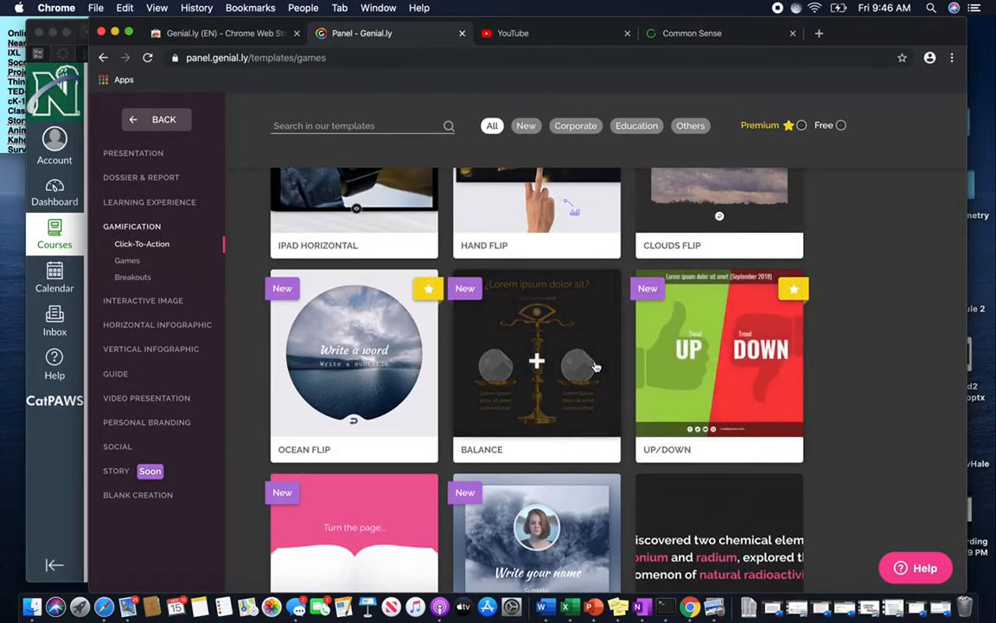
{"action": "scroll", "coordinate": [524, 390], "scroll_direction": "down", "scroll_amount": 3}
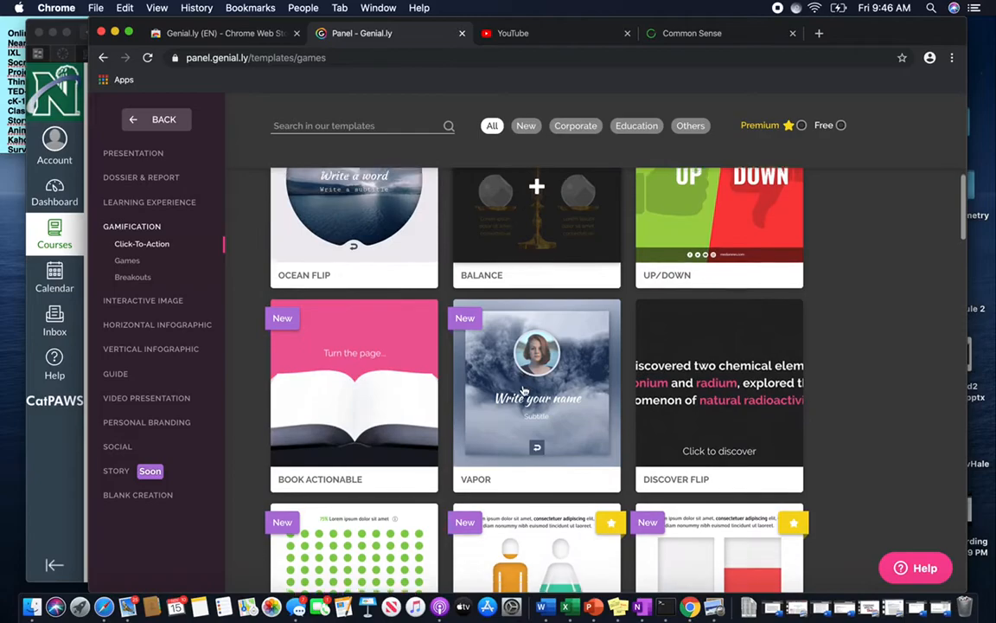
{"action": "scroll", "coordinate": [524, 391], "scroll_direction": "down", "scroll_amount": 4}
{"action": "scroll", "coordinate": [523, 391], "scroll_direction": "up", "scroll_amount": 2}
{"action": "scroll", "coordinate": [523, 391], "scroll_direction": "up", "scroll_amount": 2}
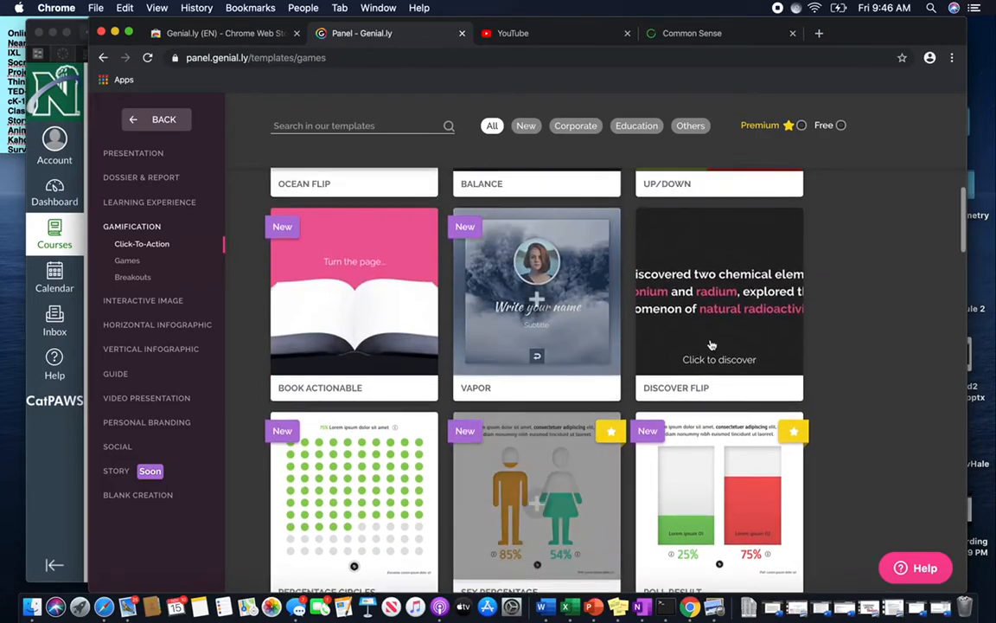
- Preview the Discover Flip template, flip its question card to reveal the answer, and close the preview
{"action": "left_click", "coordinate": [711, 342]}
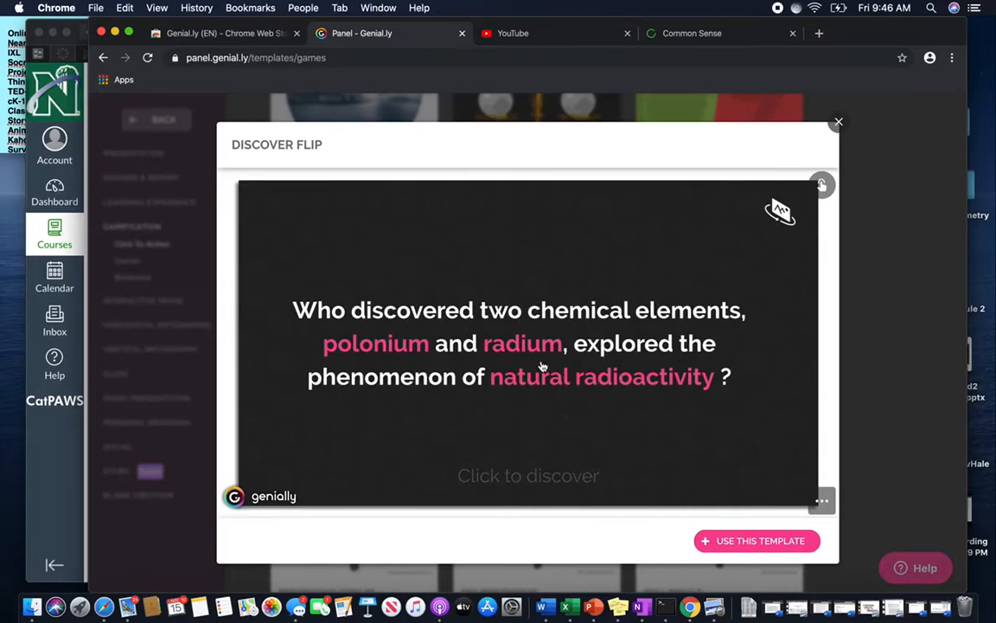
{"action": "left_click", "coordinate": [538, 482]}
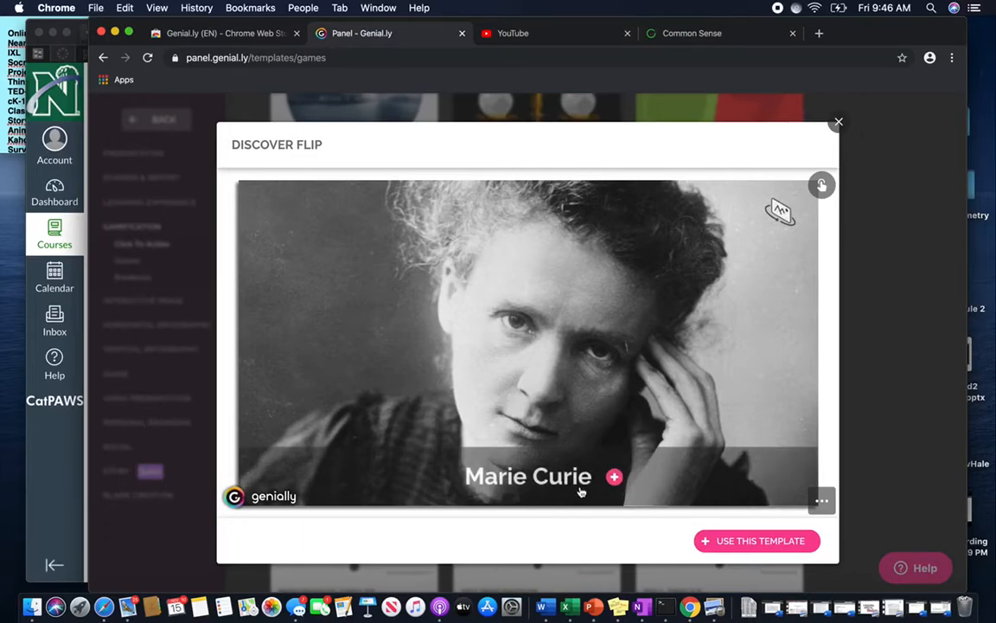
{"action": "mouse_move", "coordinate": [614, 478]}
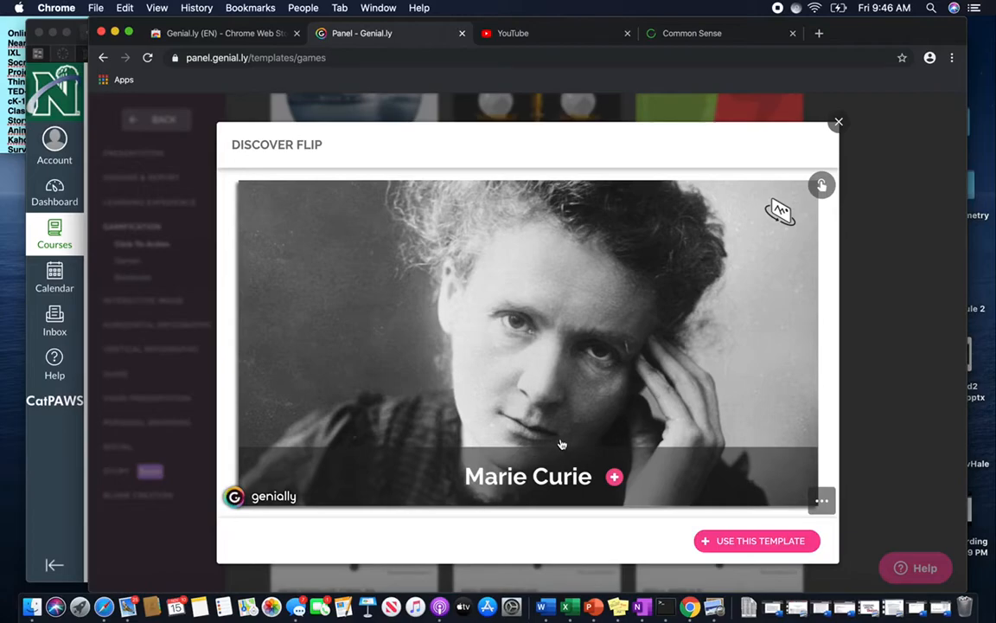
{"action": "left_click", "coordinate": [838, 125]}
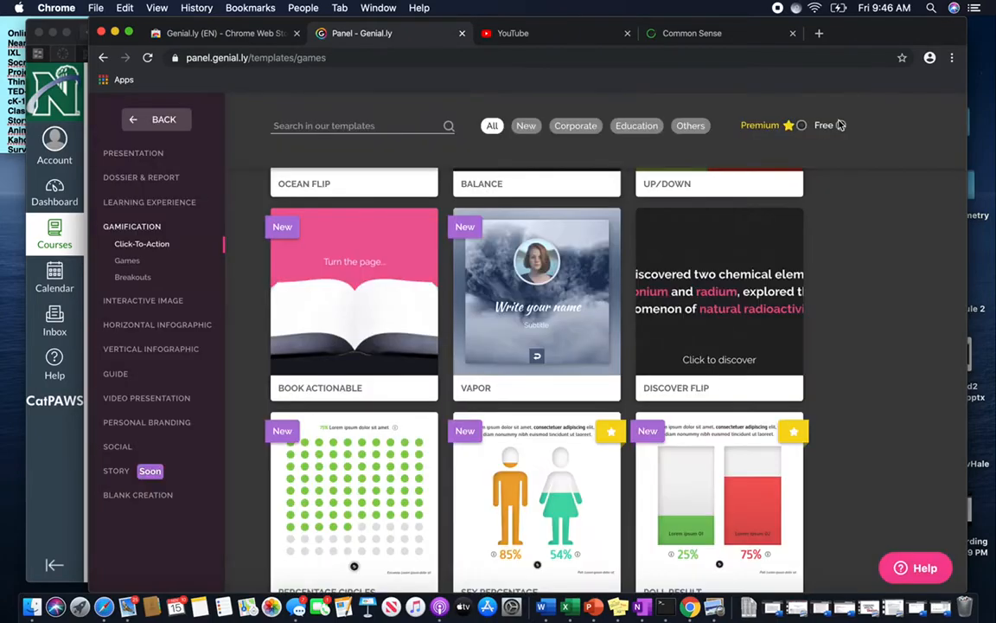
- Browse the rest of the Gamification templates, including the quizzes and board games, and return to the creation options
{"action": "scroll", "coordinate": [649, 380], "scroll_direction": "down", "scroll_amount": 3}
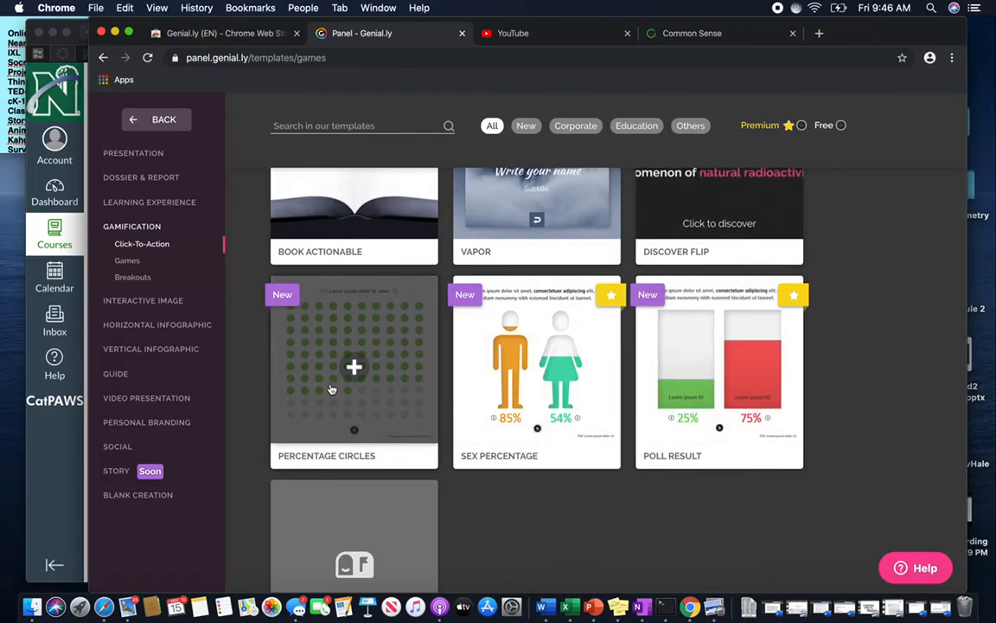
{"action": "scroll", "coordinate": [369, 407], "scroll_direction": "up", "scroll_amount": 2}
{"action": "scroll", "coordinate": [393, 435], "scroll_direction": "down", "scroll_amount": 5}
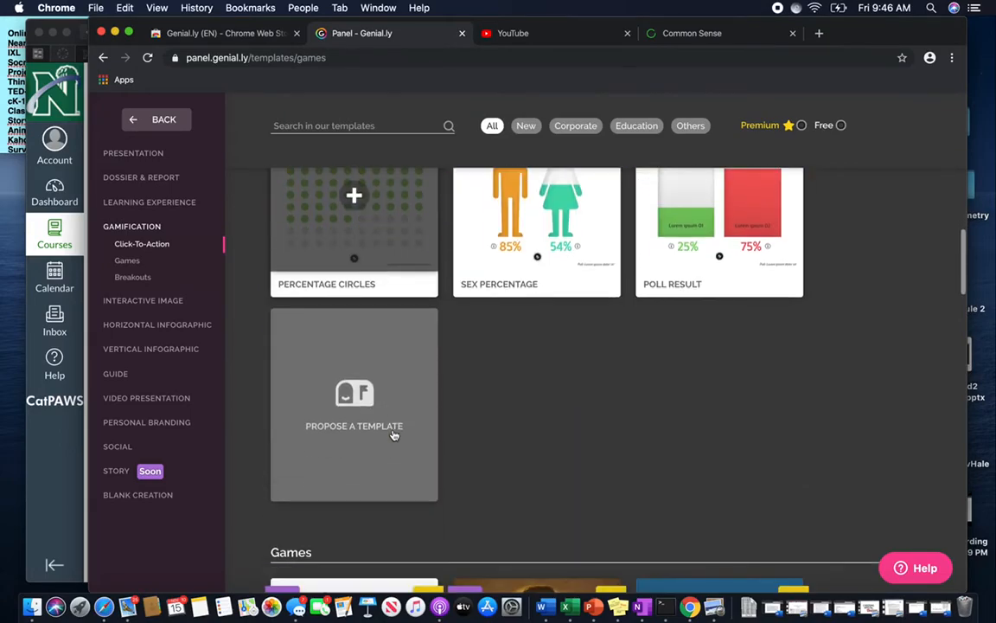
{"action": "scroll", "coordinate": [447, 457], "scroll_direction": "up", "scroll_amount": 3}
{"action": "scroll", "coordinate": [447, 457], "scroll_direction": "down", "scroll_amount": 7}
{"action": "scroll", "coordinate": [447, 457], "scroll_direction": "down", "scroll_amount": 1}
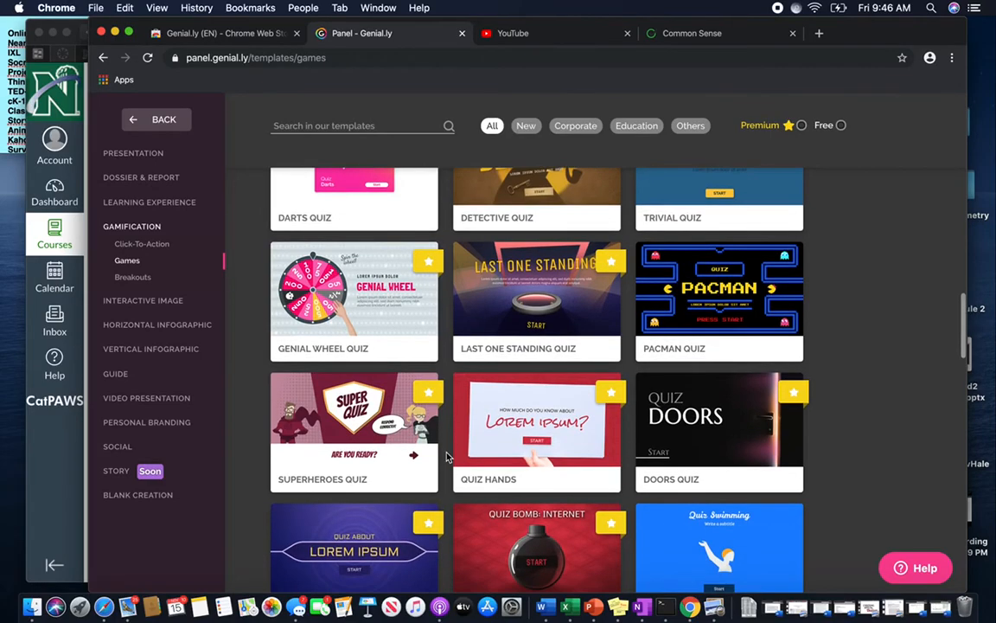
{"action": "scroll", "coordinate": [710, 311], "scroll_direction": "down", "scroll_amount": 5}
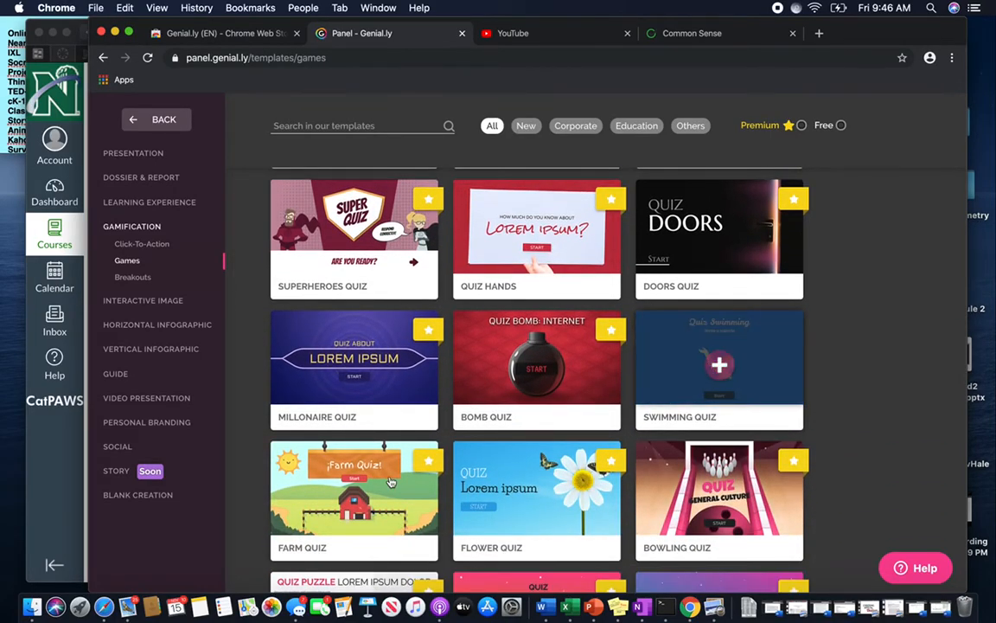
{"action": "scroll", "coordinate": [459, 412], "scroll_direction": "down", "scroll_amount": 1}
{"action": "scroll", "coordinate": [459, 412], "scroll_direction": "down", "scroll_amount": 12}
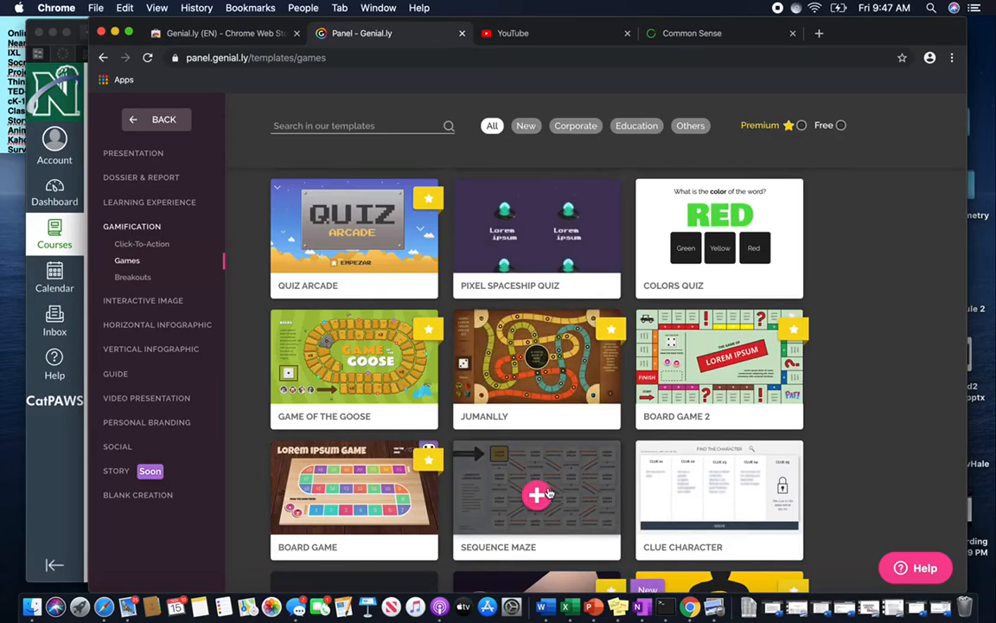
{"action": "scroll", "coordinate": [547, 493], "scroll_direction": "up", "scroll_amount": 10}
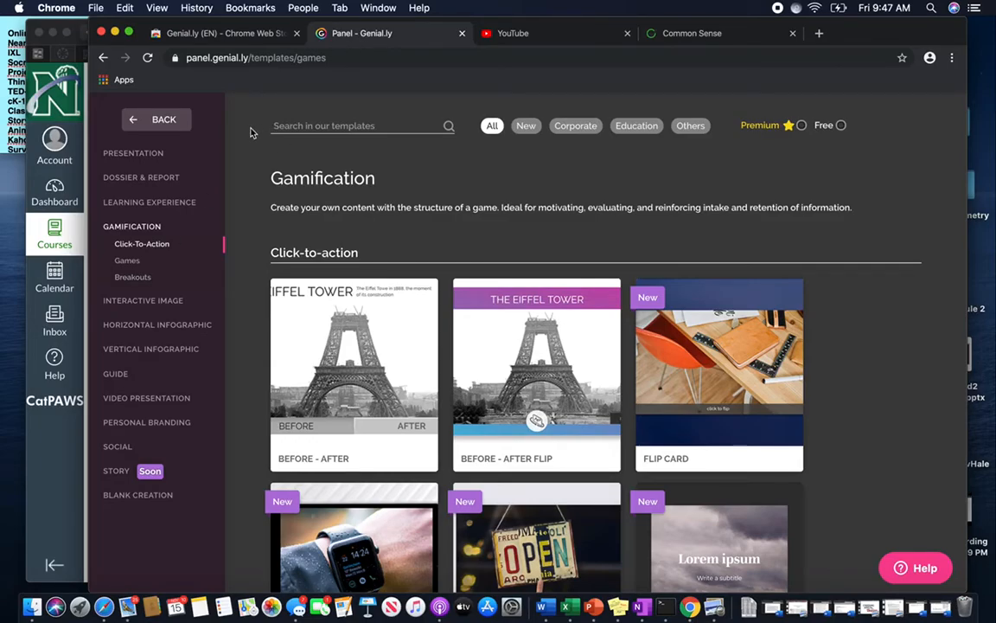
{"action": "left_click", "coordinate": [177, 125]}
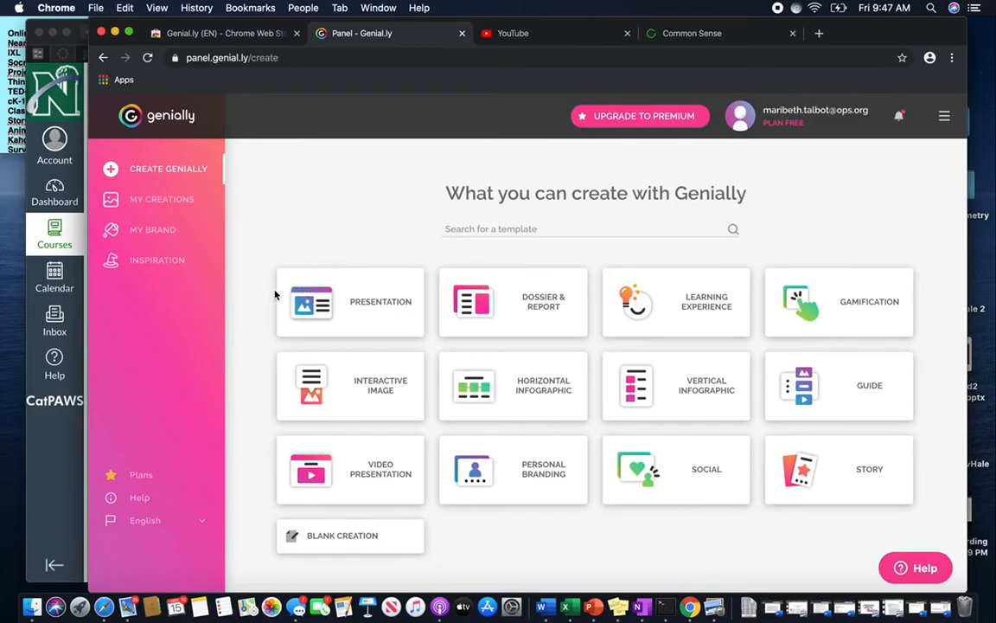